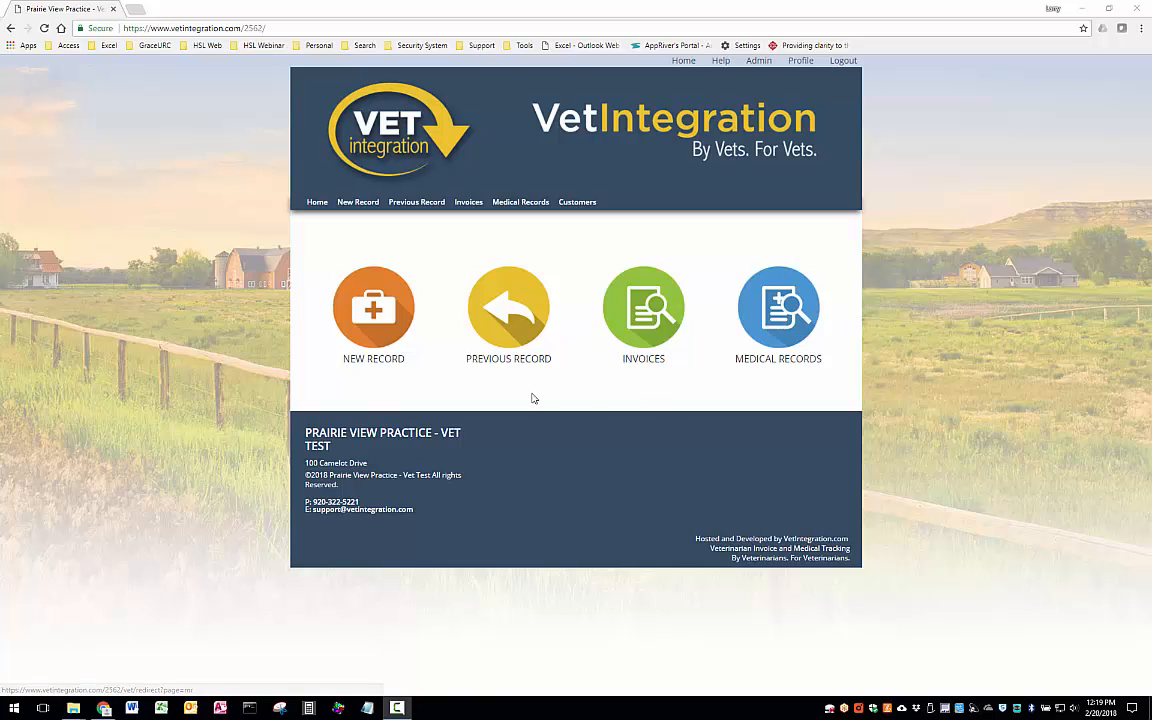
- Create a new service record for Sample Customer (NEW) - Chicago, IL with the internal note "Internal notes for me"
click(375, 310)
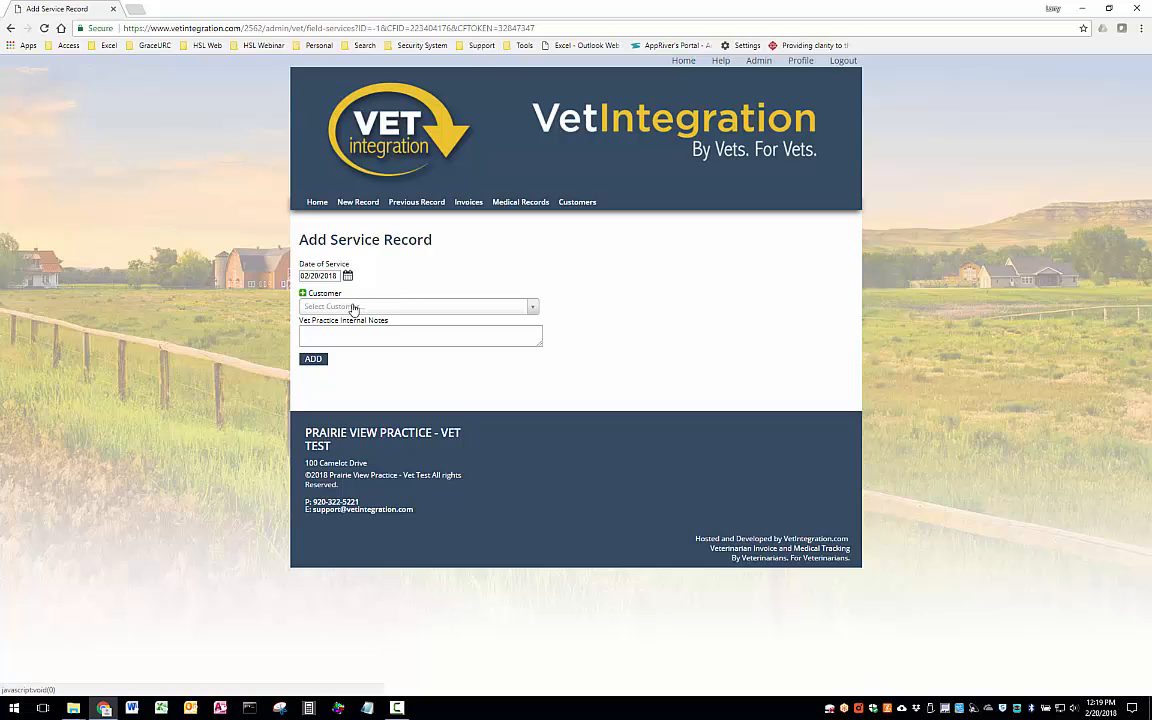
click(350, 308)
text(sam)
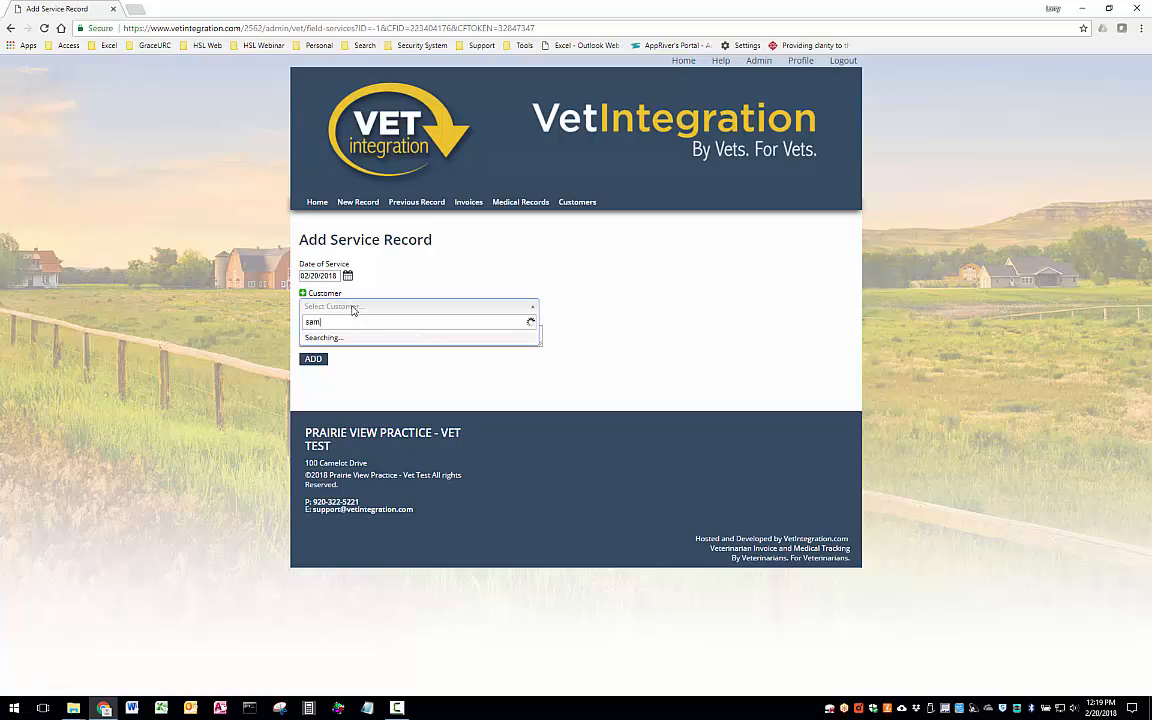
key(Return)
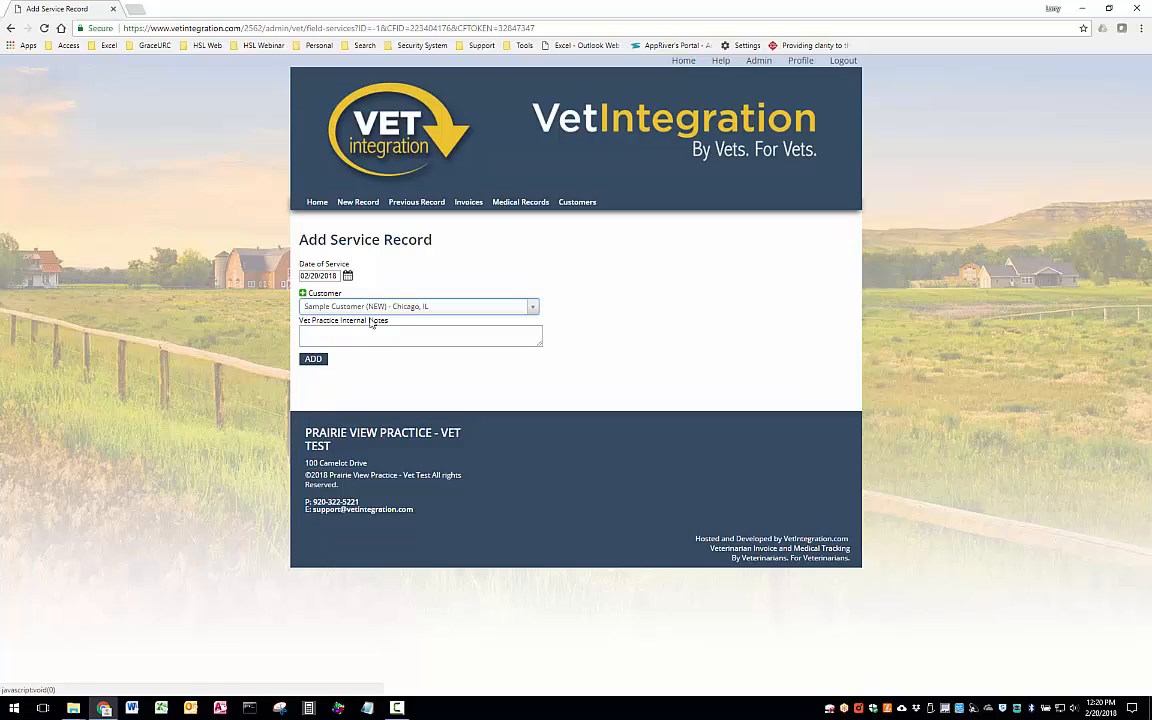
click(366, 331)
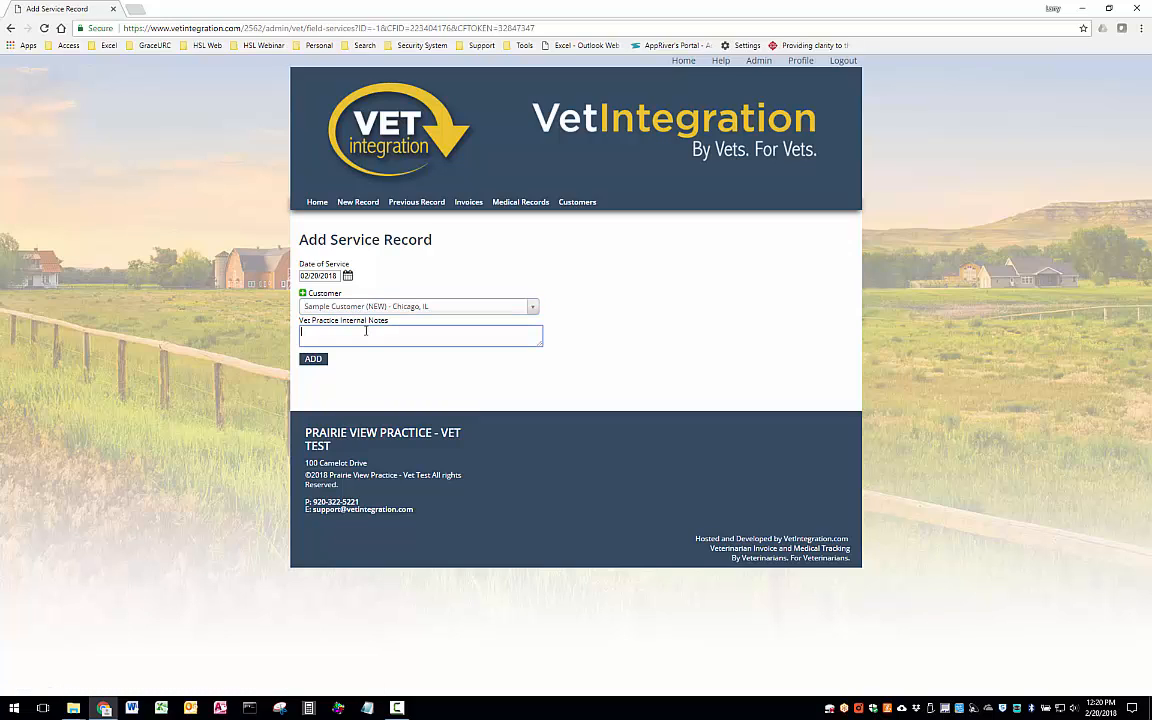
text(Internal notes for me)
click(313, 358)
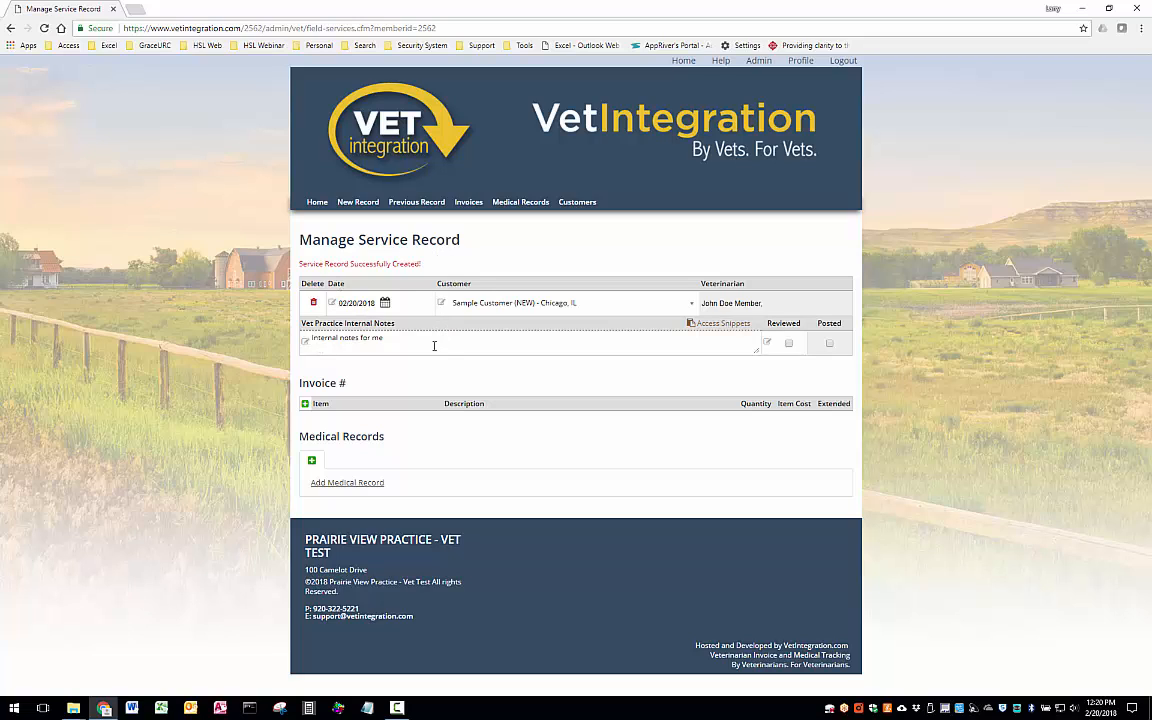
click(345, 384)
mouse_move(304, 385)
mouse_down()
mouse_move(346, 384)
mouse_move(301, 385)
mouse_up()
click(301, 386)
drag(301, 436, 386, 437)
click(450, 446)
- Add E DORMOSEDAN - DORMOSEDAN PER CC to the invoice with quantity 2, saving it and starting another item
click(305, 403)
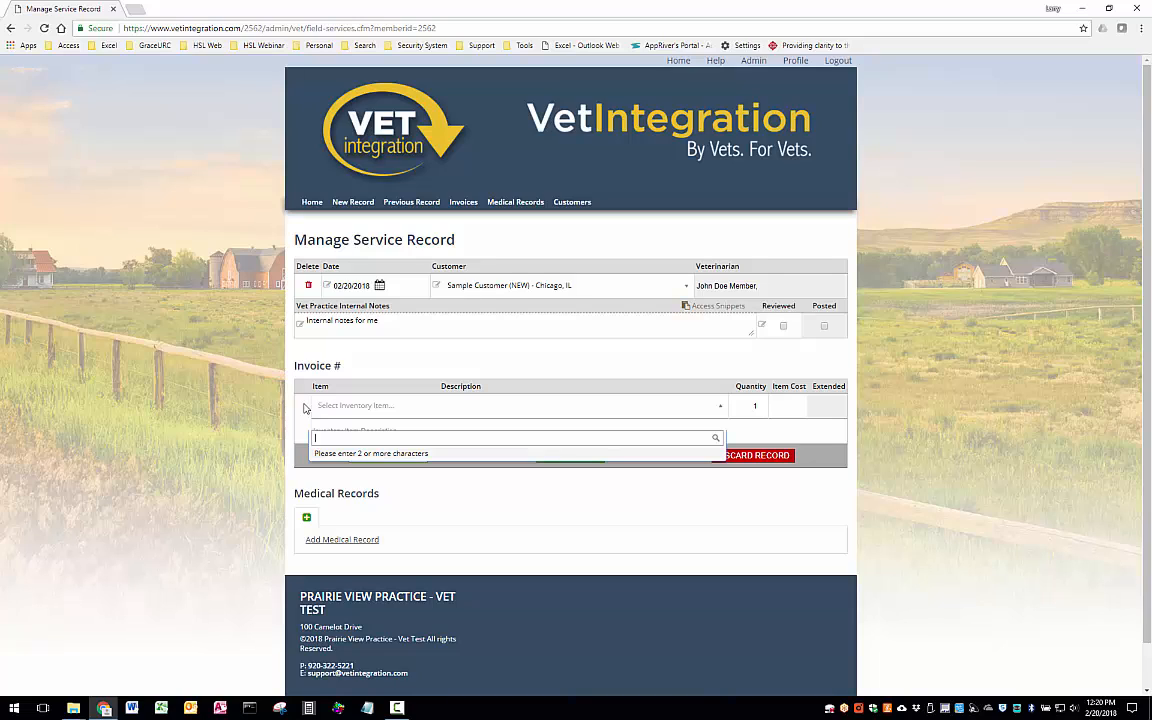
text(e do)
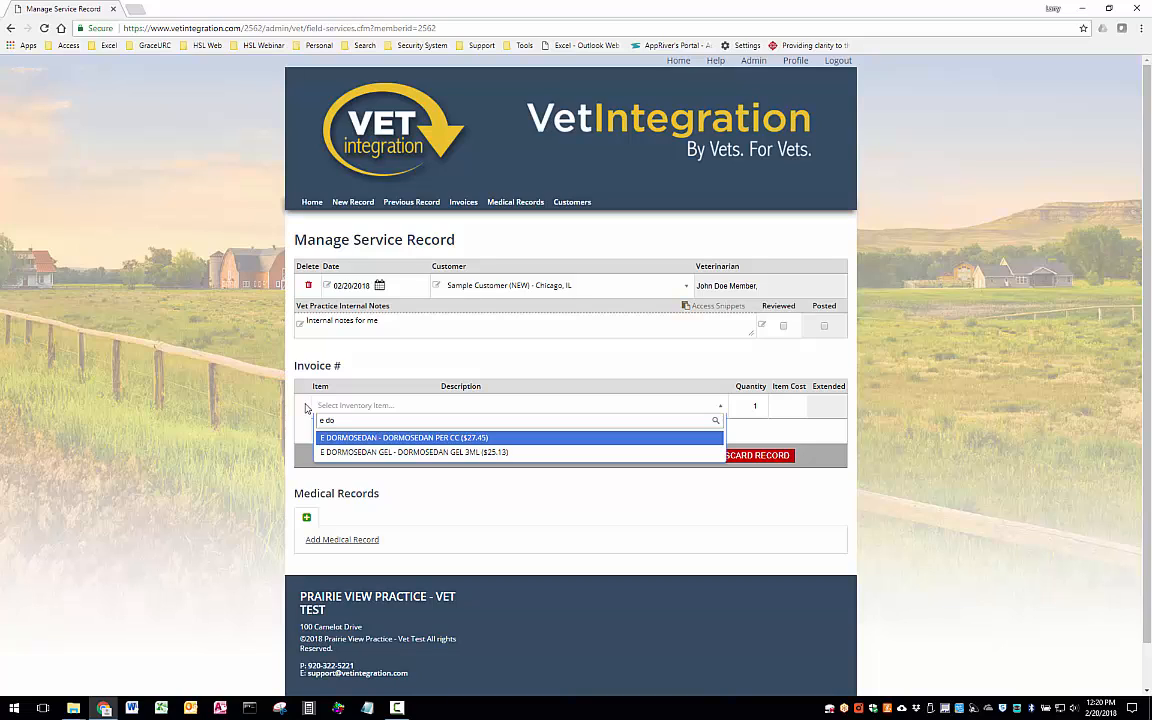
click(343, 438)
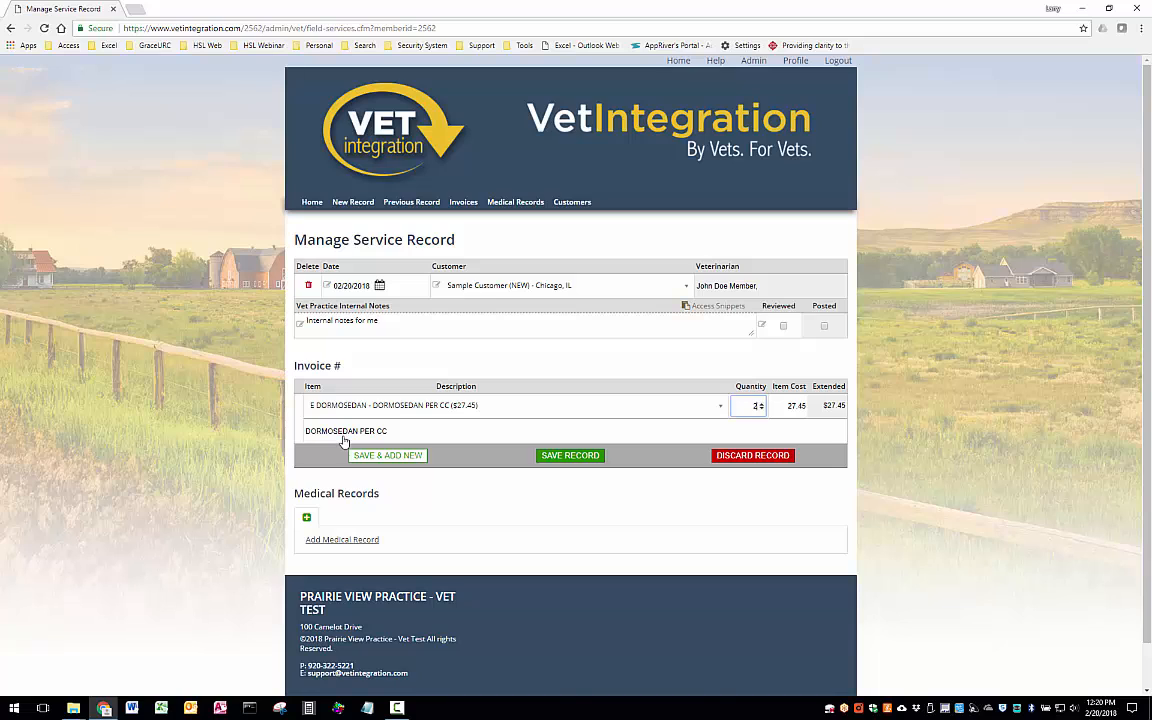
click(388, 455)
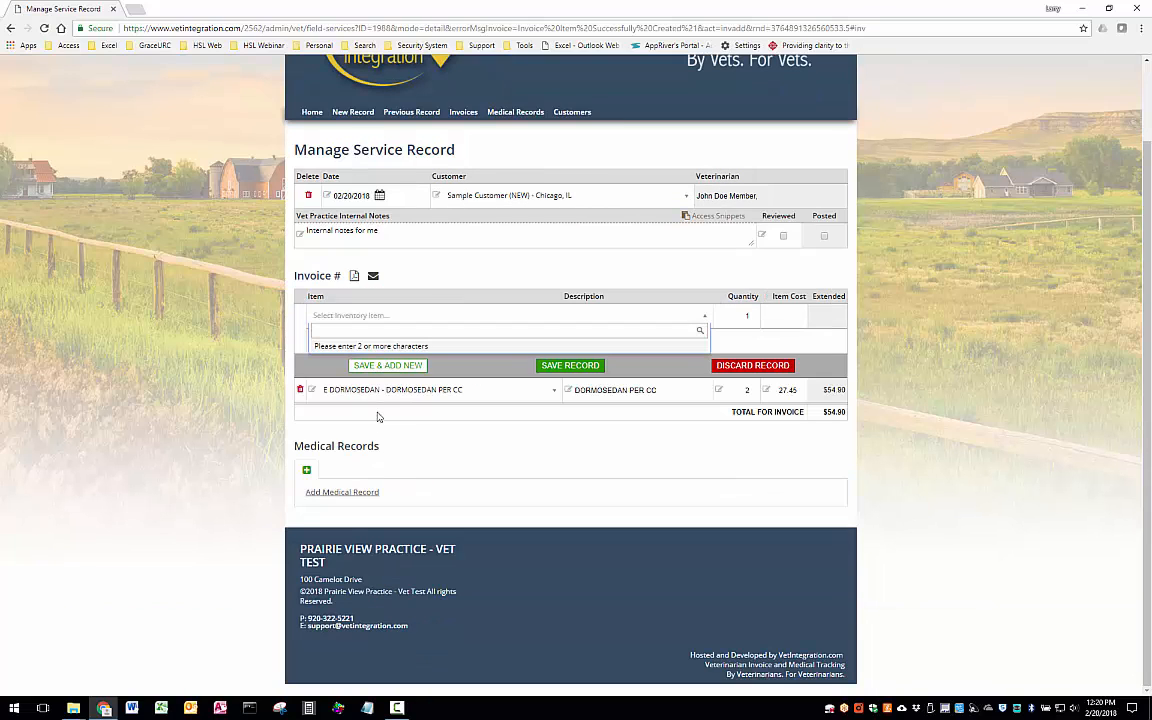
- Add E UNIPRIM 400 MG JAR to the invoice with quantity 1 and save the item
text(e un)
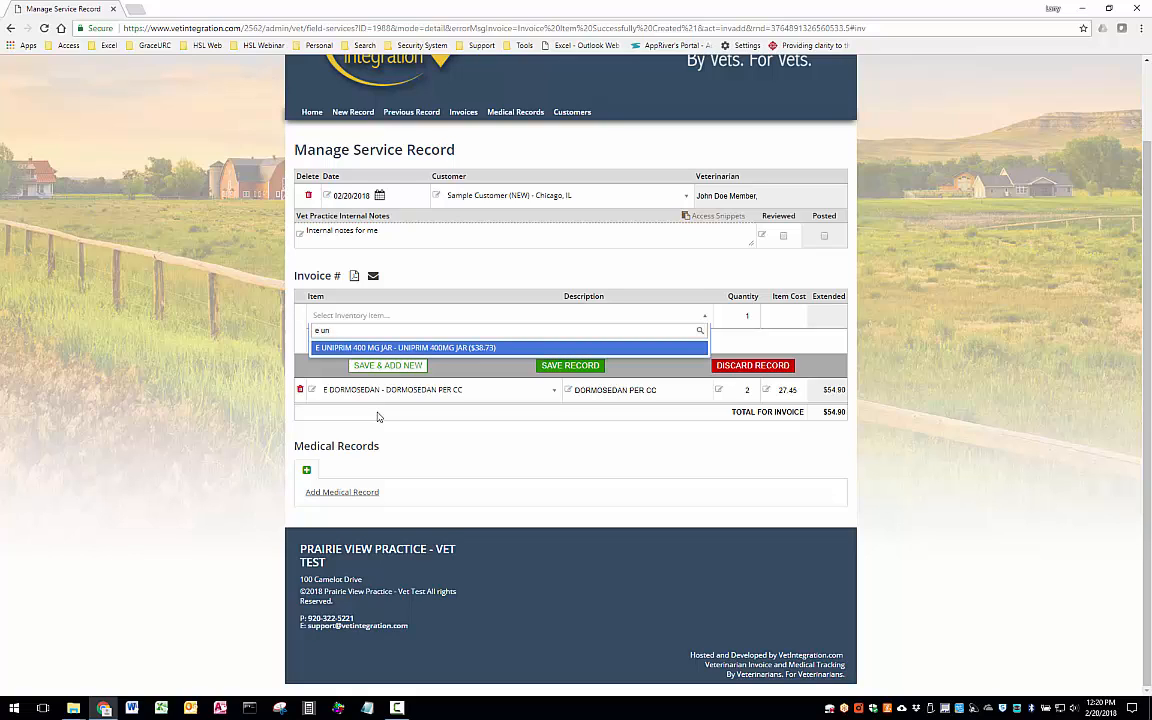
key(Return)
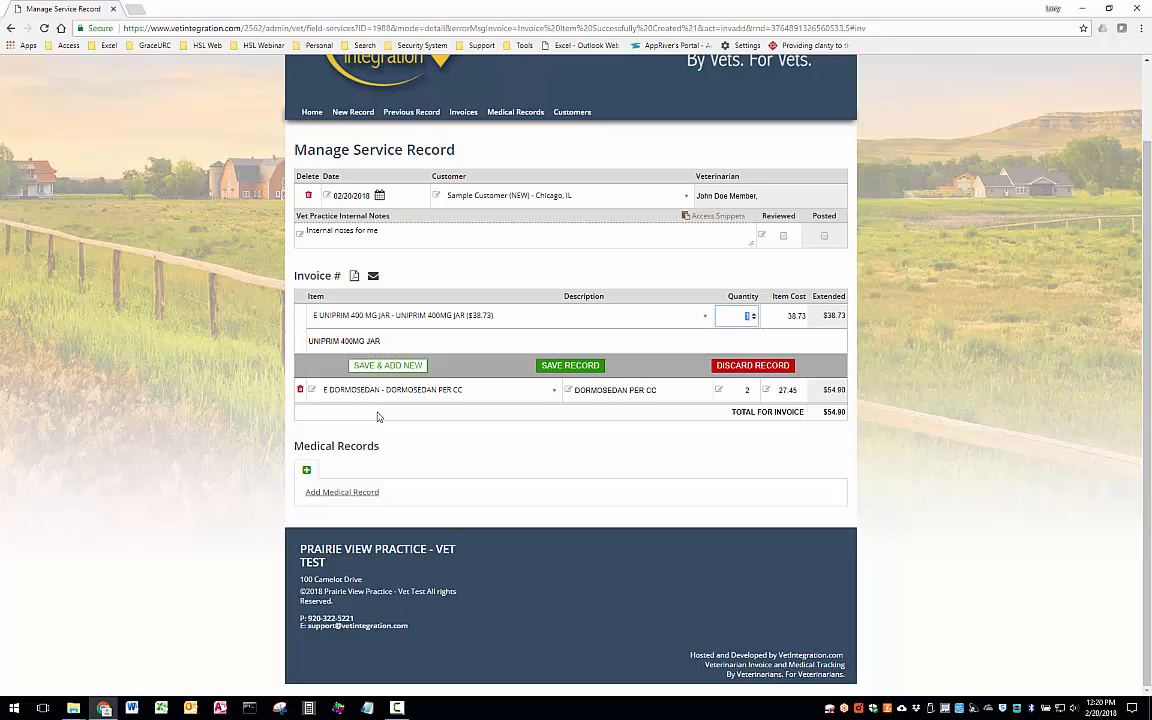
click(584, 366)
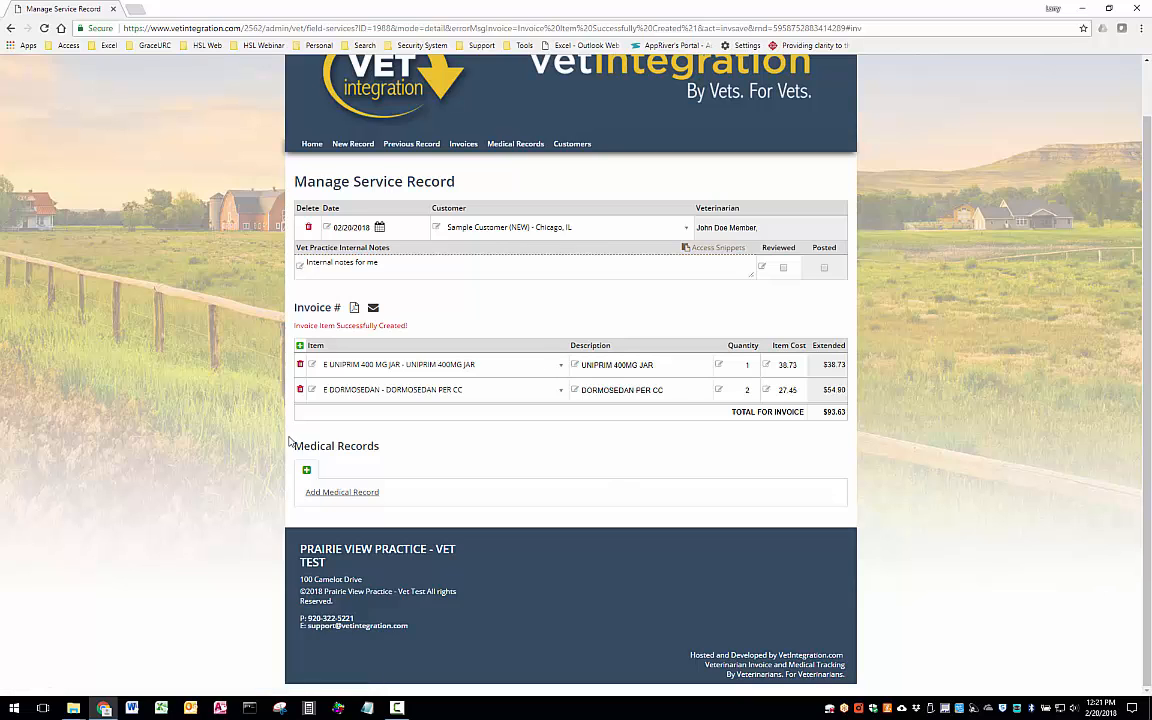
- Add a bovine medical record for animal 100, weight 1400 lbs, with the note "Add mr notes for the client"
click(307, 471)
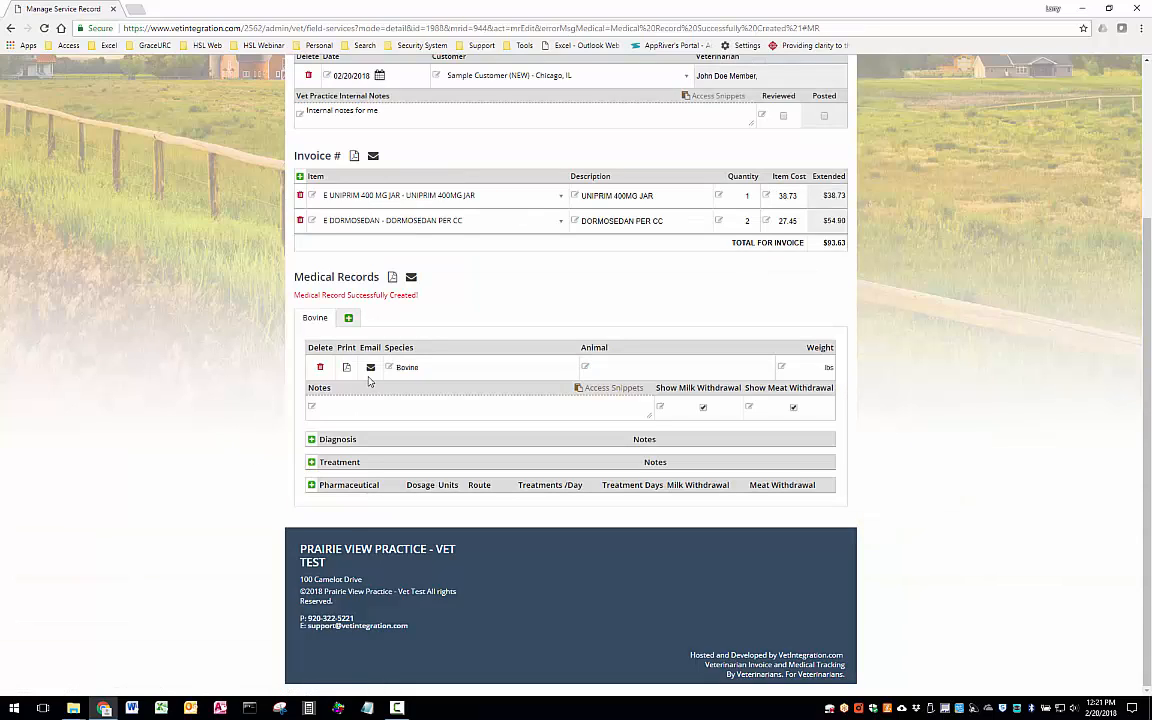
click(650, 366)
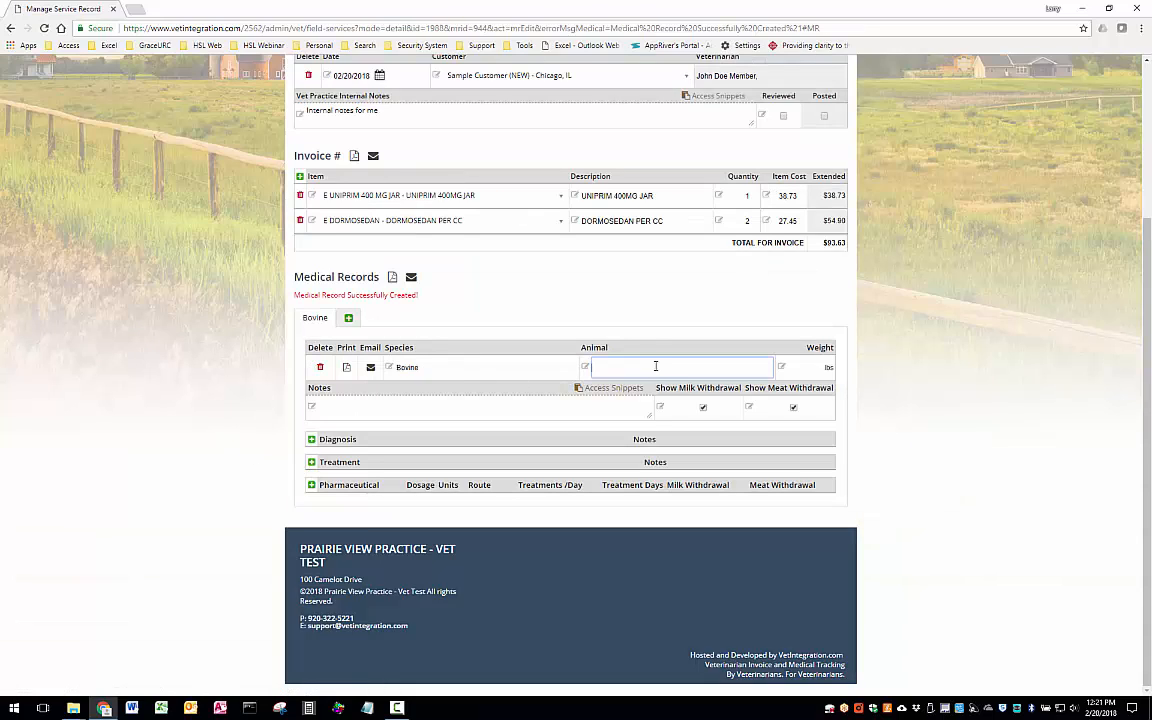
text(21)
click(802, 368)
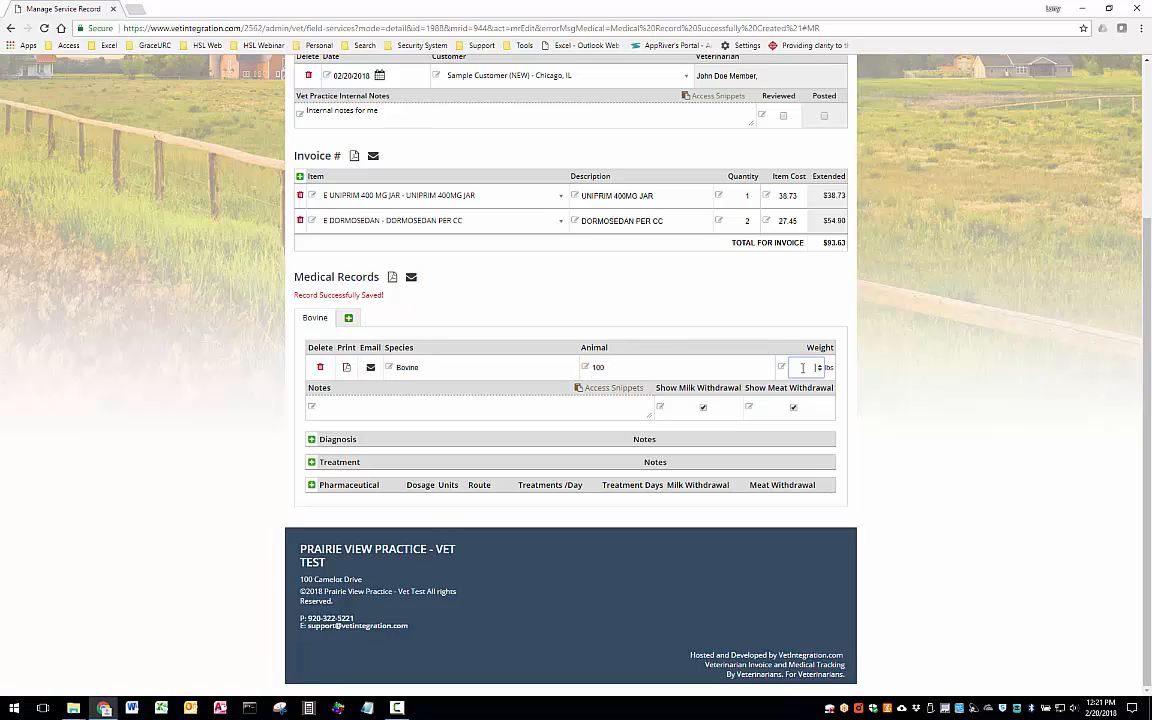
click(385, 409)
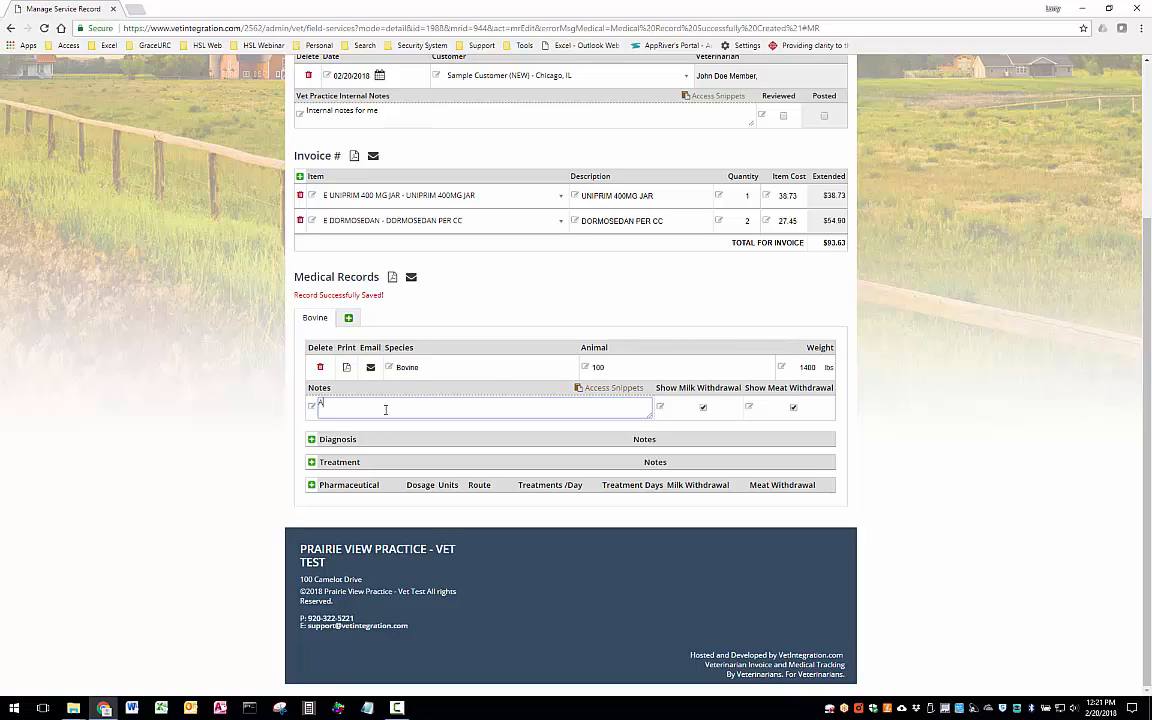
text(Add mr notes for the client)
click(793, 408)
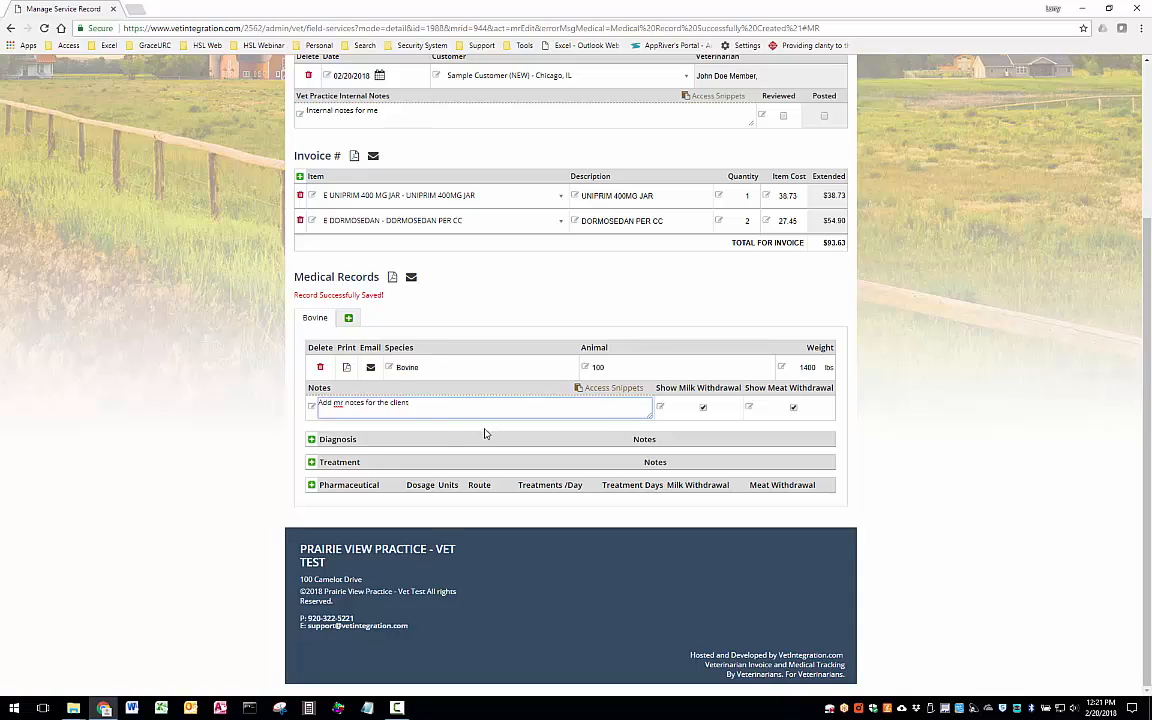
- Add and save a Ketosis diagnosis in the medical record of animal 100
click(311, 439)
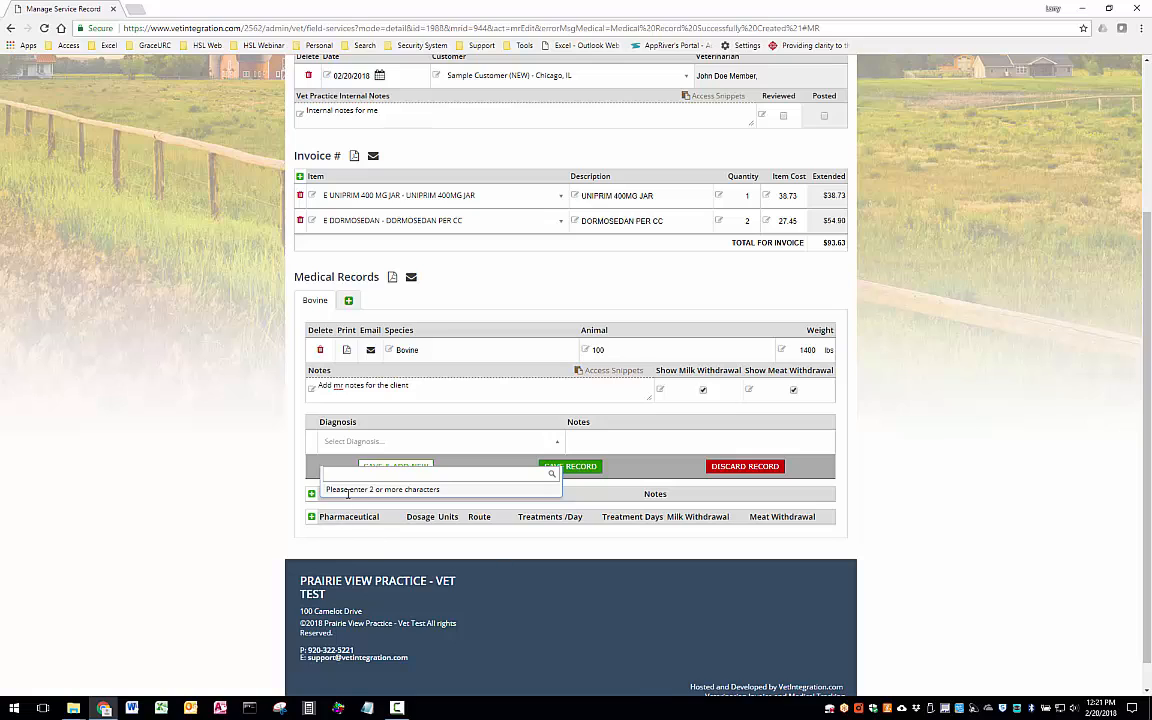
text(ket)
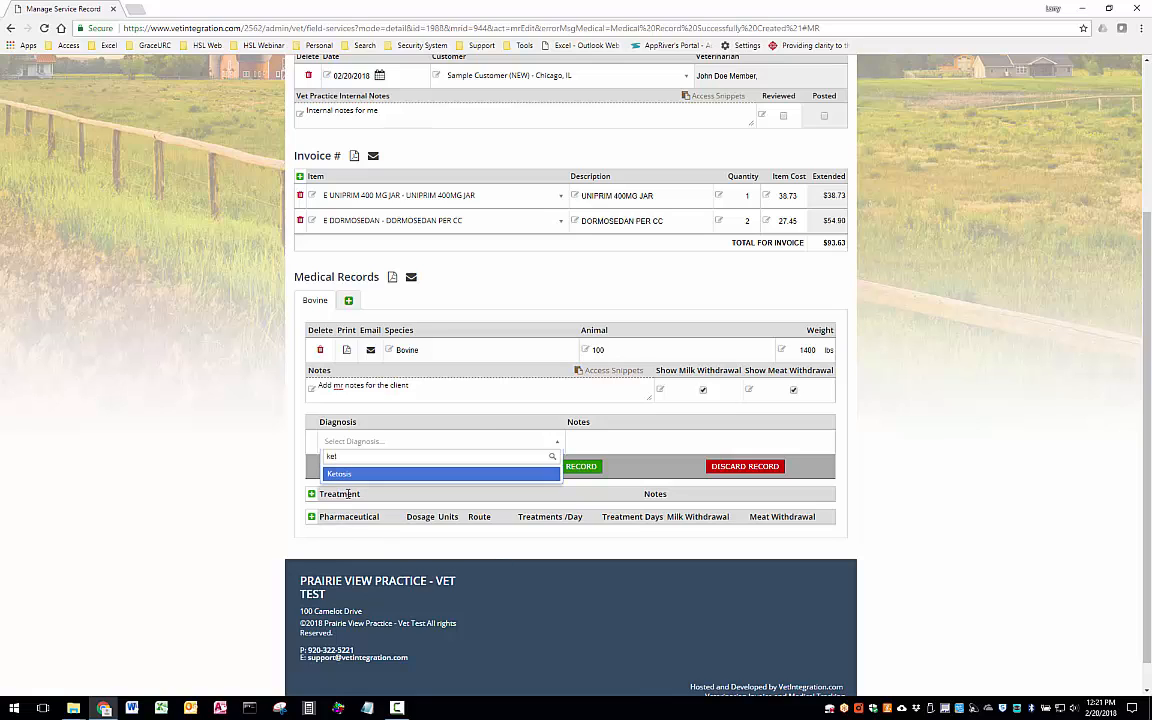
key(Return)
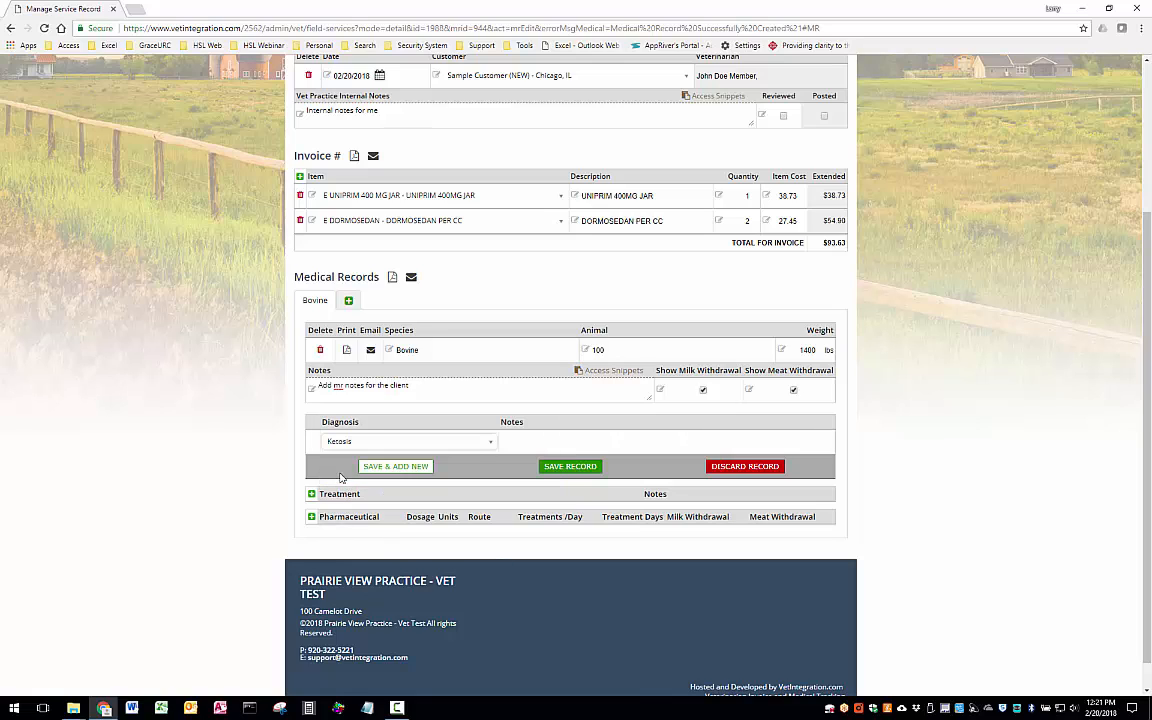
click(570, 466)
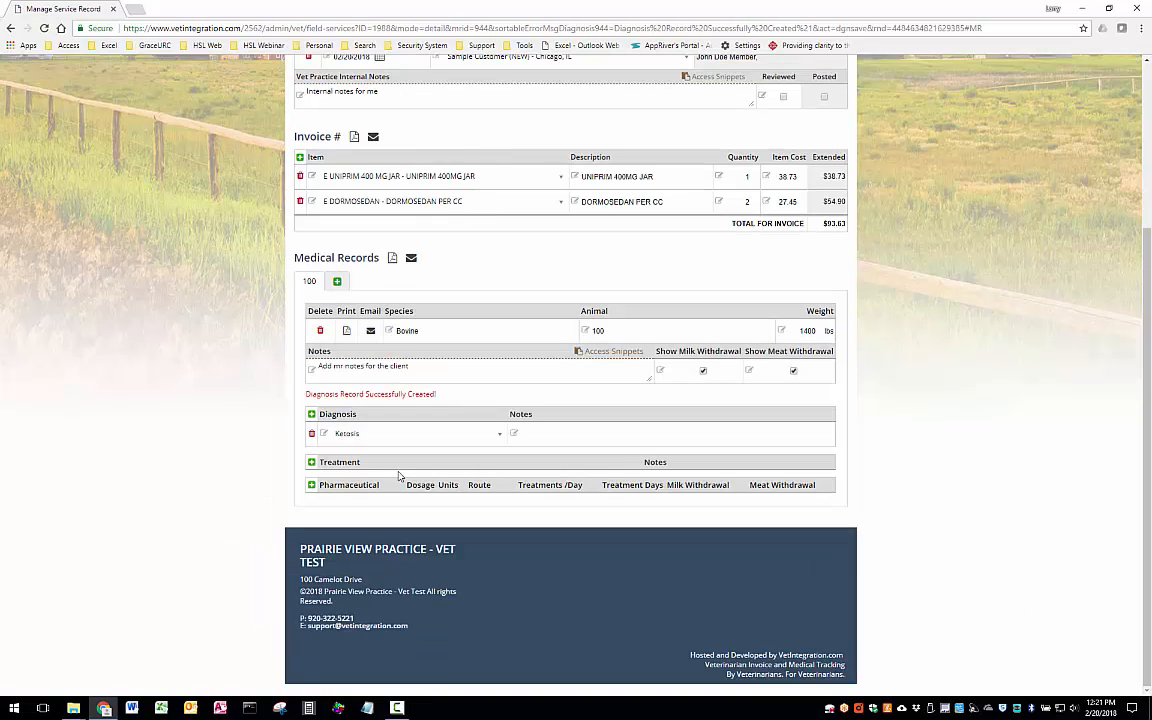
- Add and save a Stomach pump treatment in the medical record of animal 100
click(311, 462)
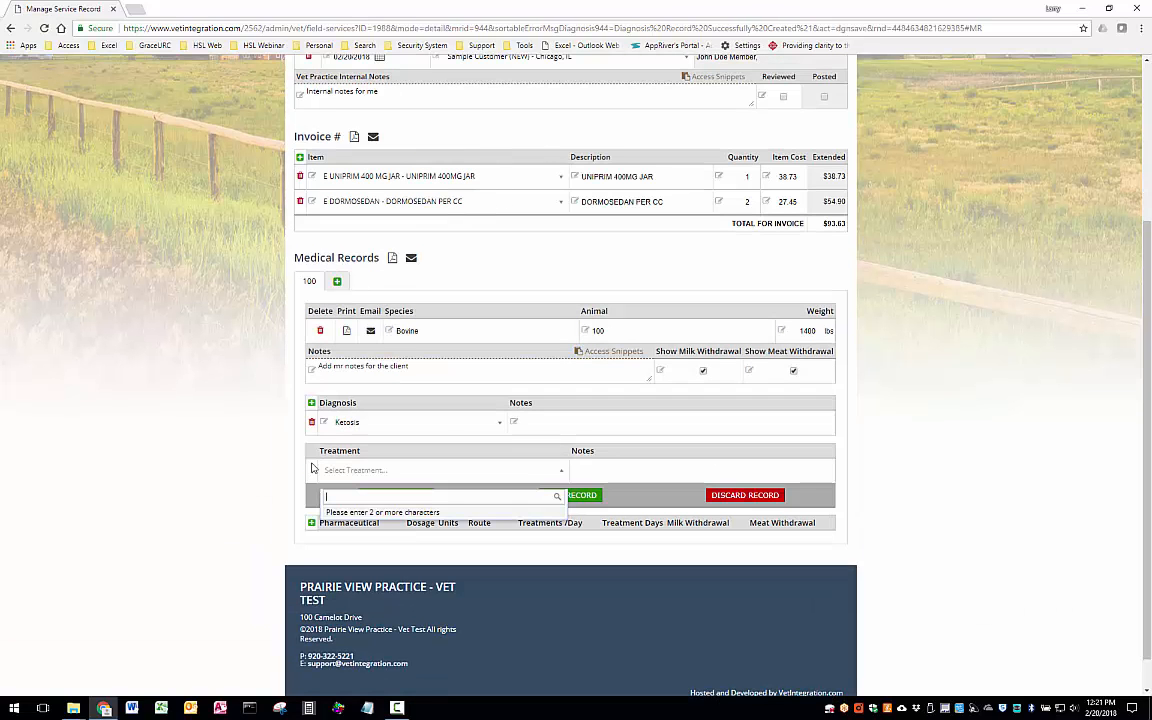
text(stom)
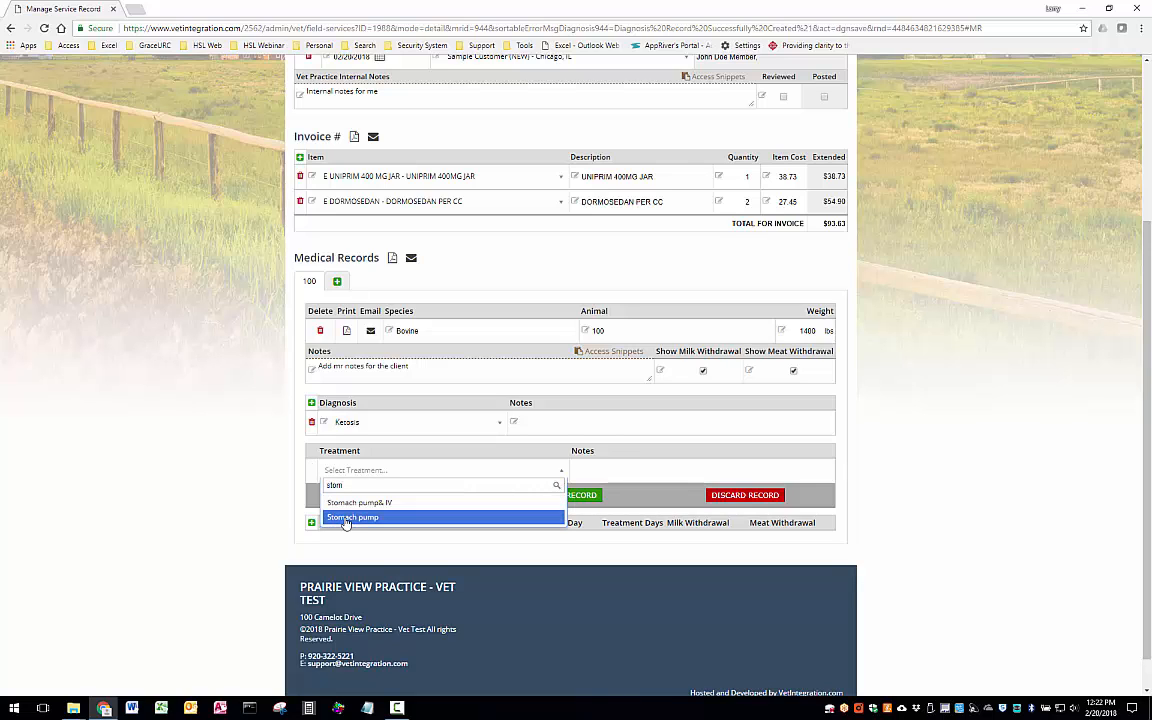
click(350, 517)
click(578, 496)
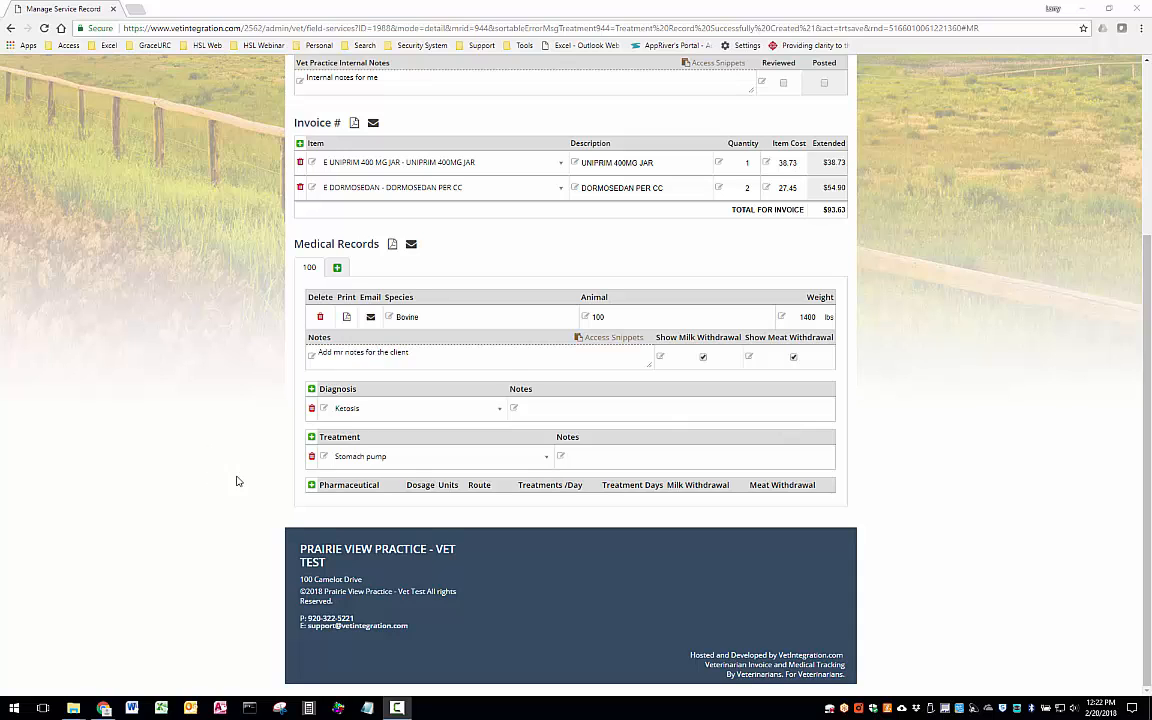
- Add and save the pharmaceutical Alfalfa meal with a dosage of 5 lbs and the route Oral
click(311, 485)
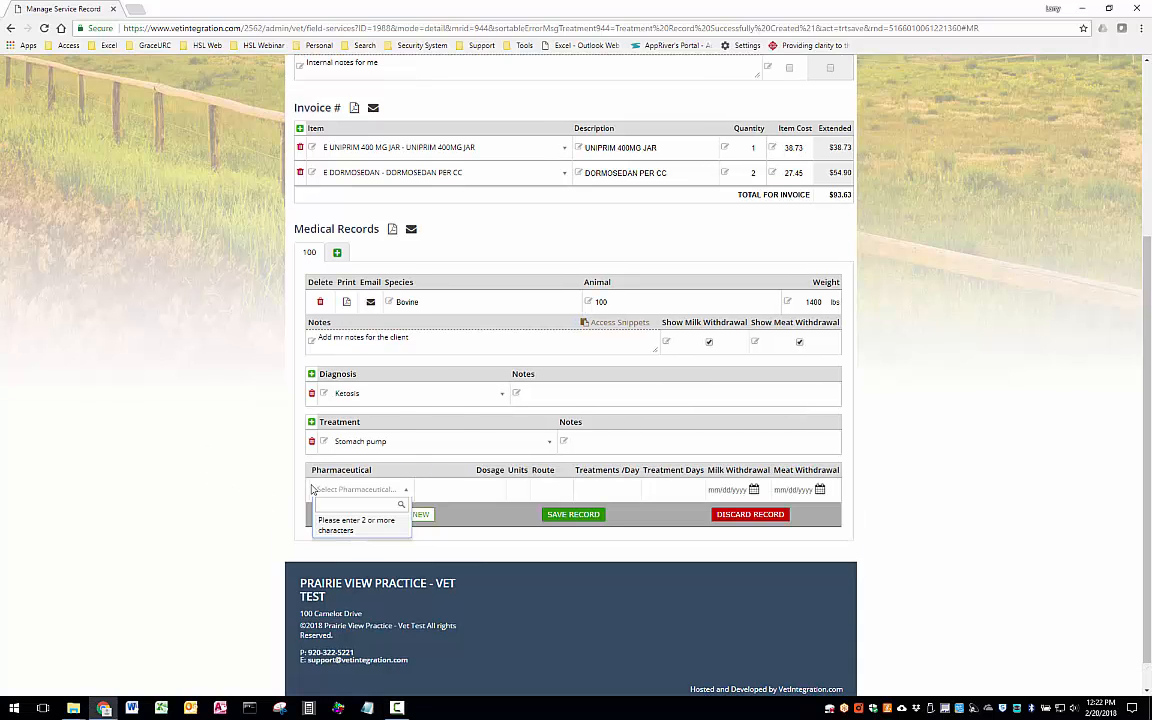
text(alf)
key(Return)
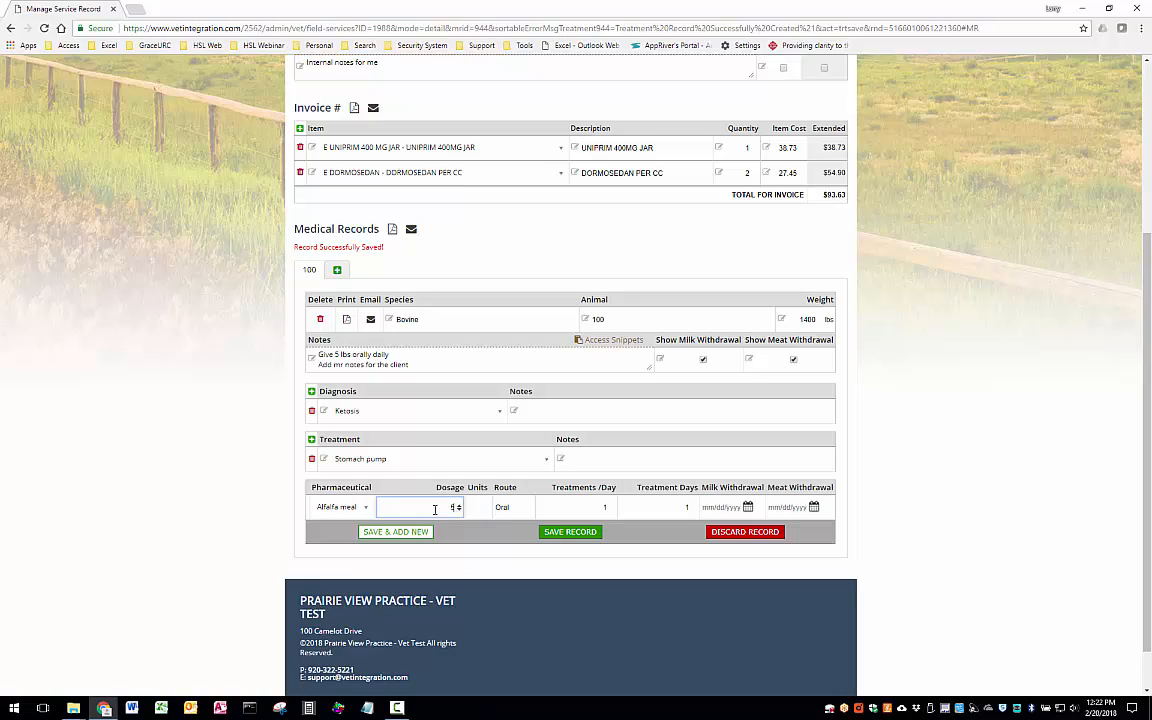
text(5)
click(478, 507)
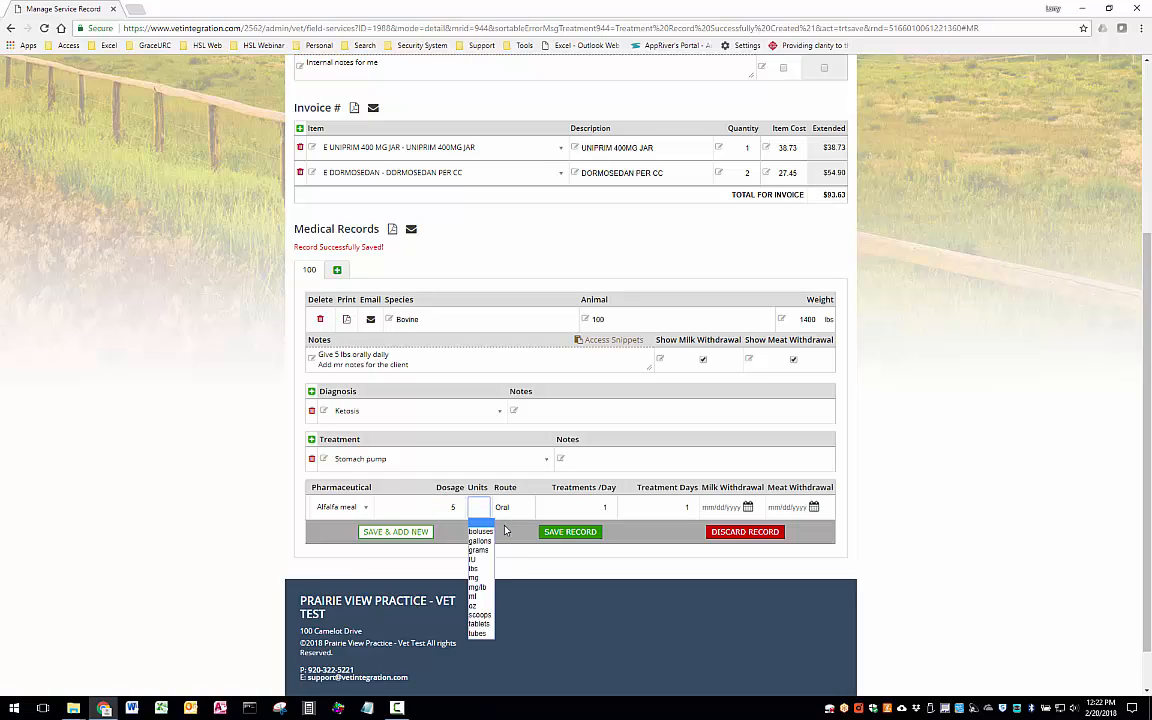
click(475, 568)
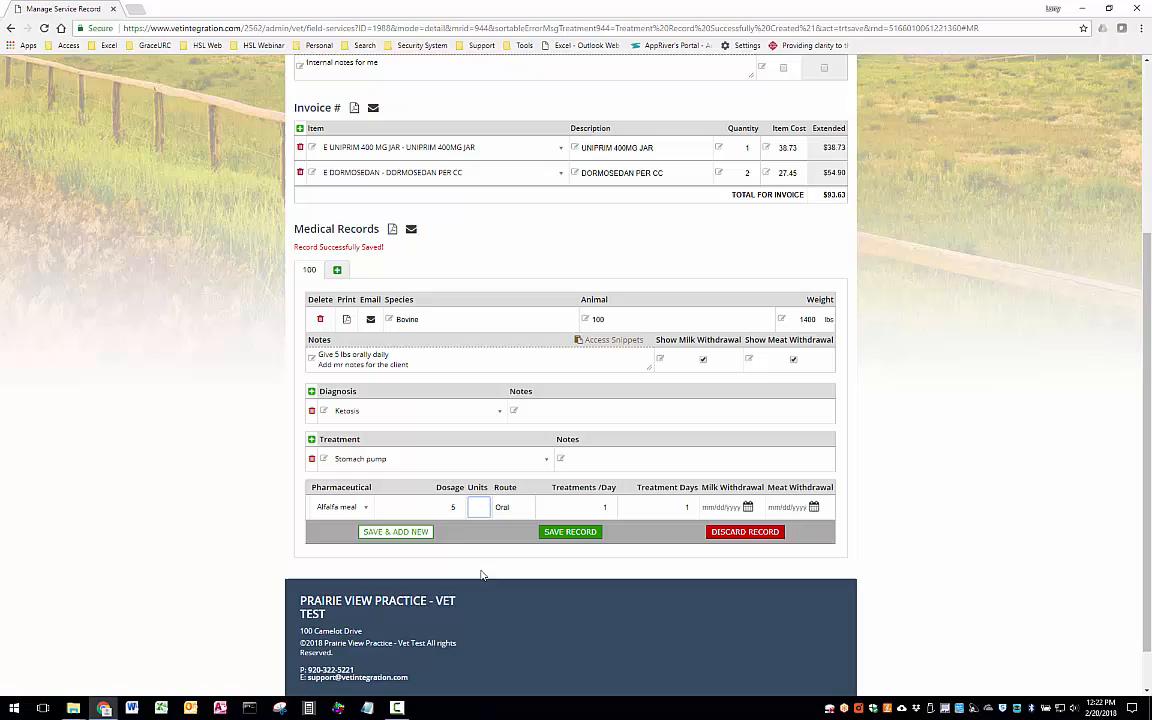
click(511, 507)
click(515, 524)
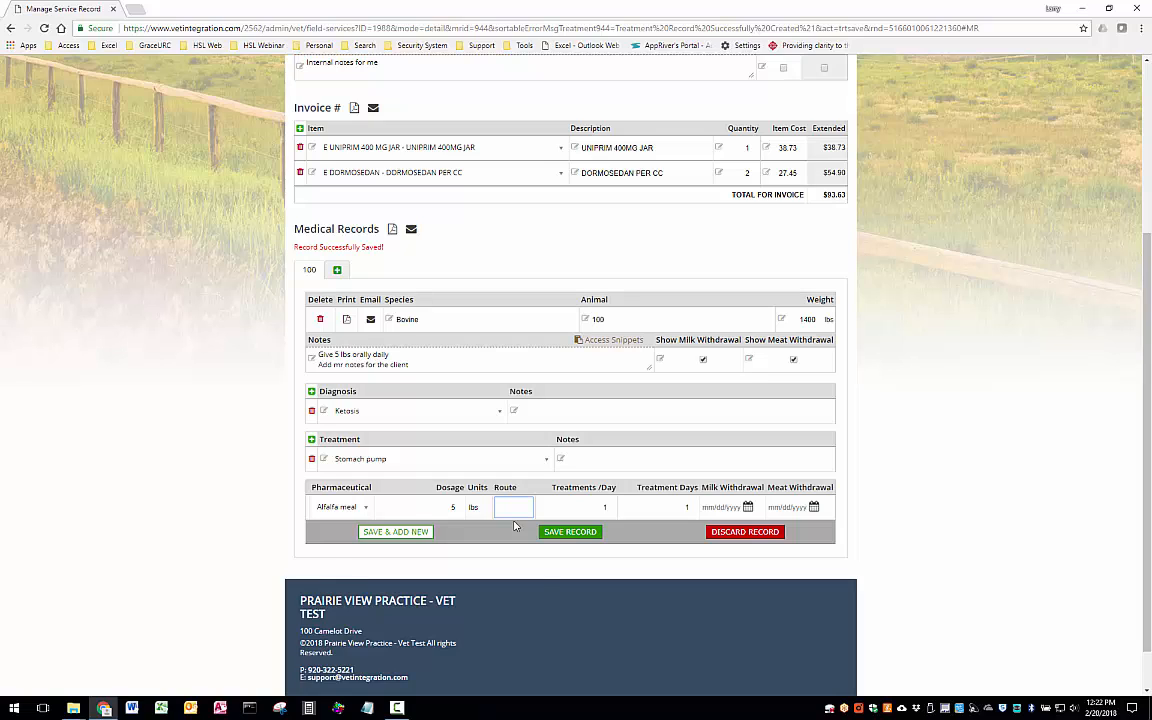
click(513, 508)
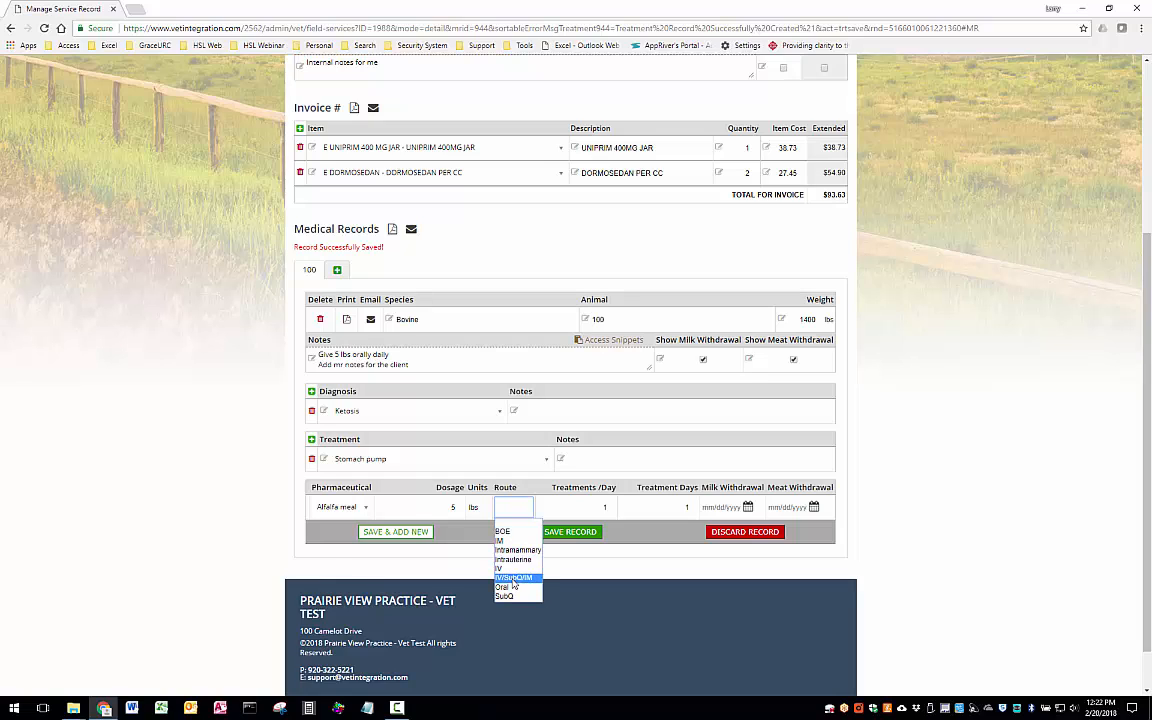
click(512, 587)
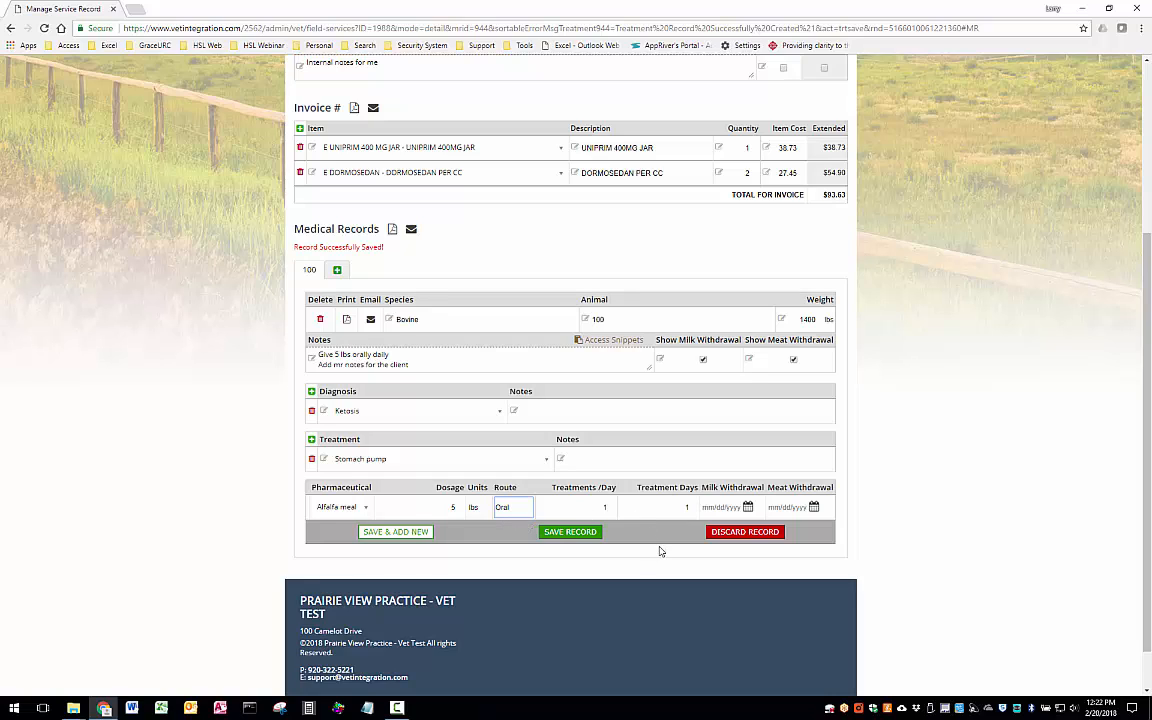
click(570, 532)
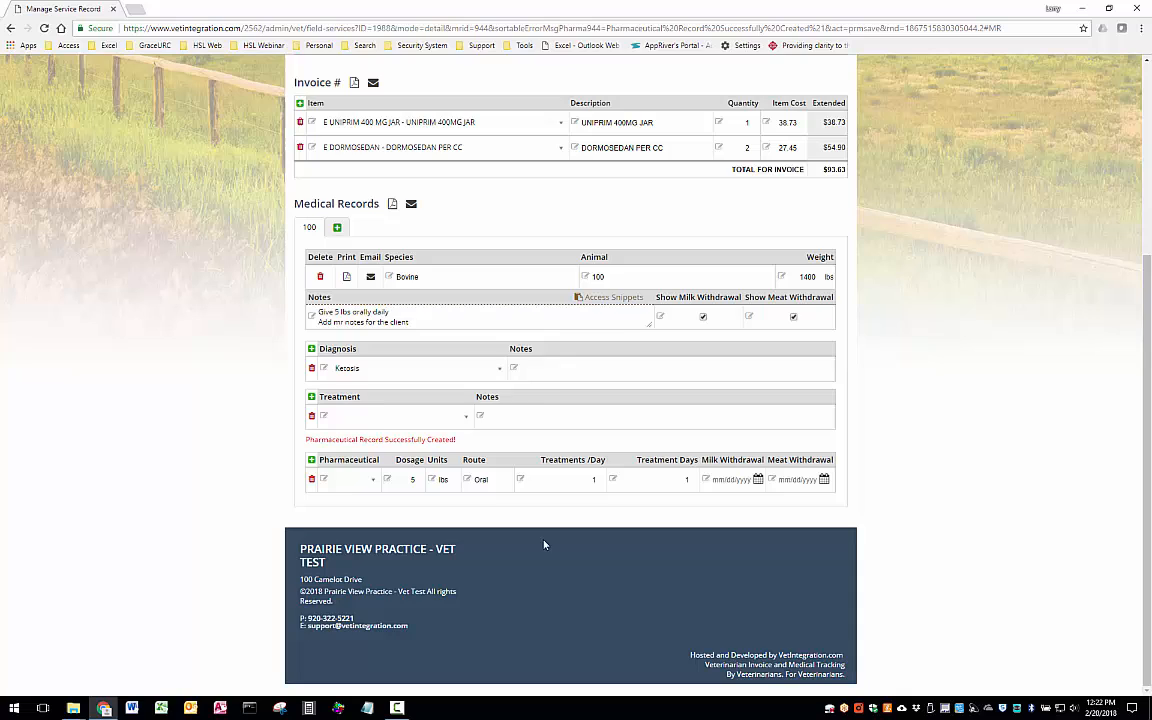
- Add and save the pharmaceutical Vitamin B complex with a dosage of 20 ml, route IV, 1 treatment per day for 1 day
click(311, 460)
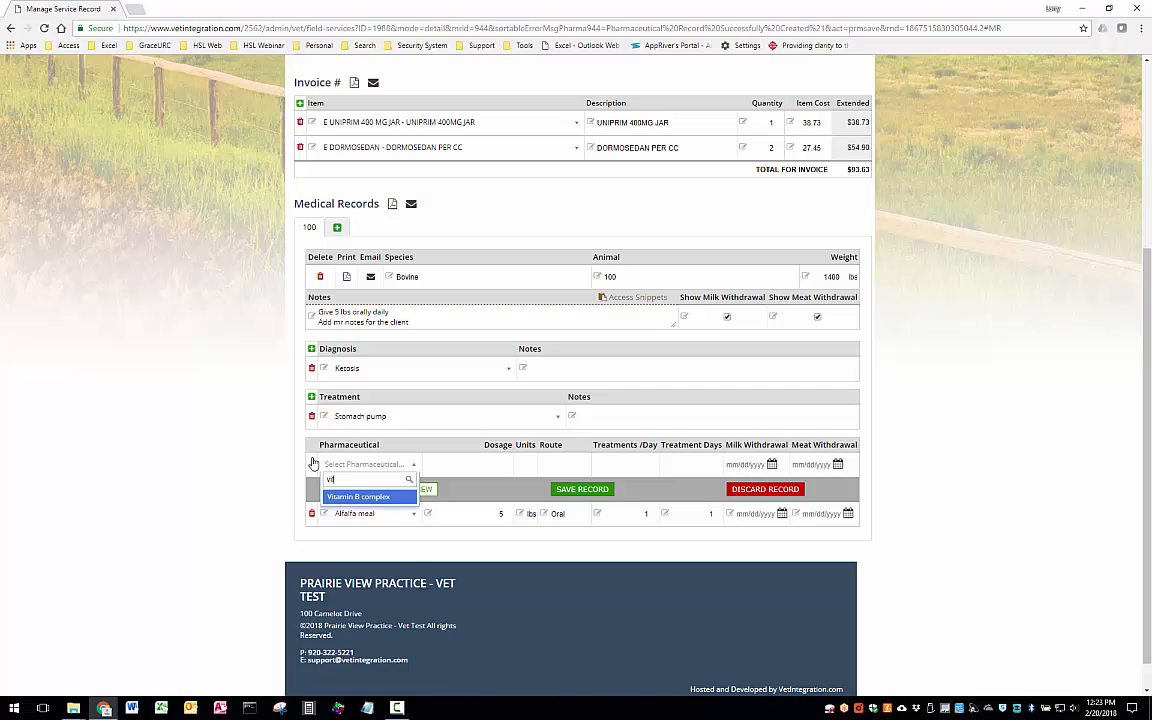
key(Tab)
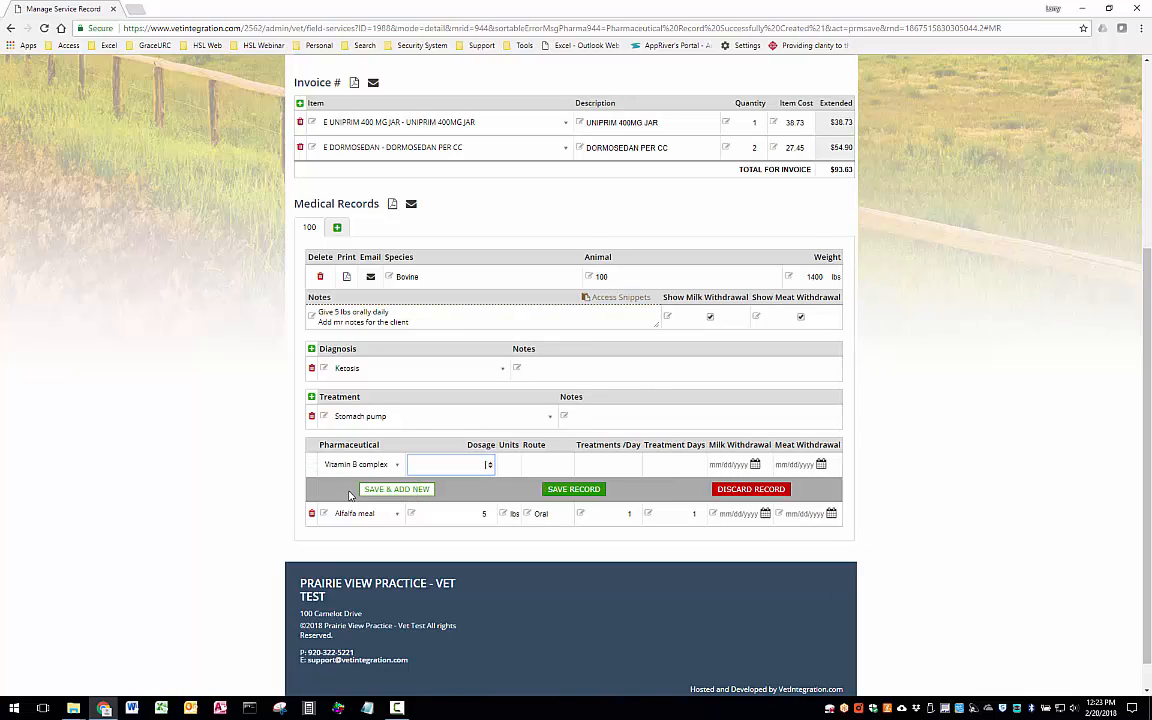
click(509, 464)
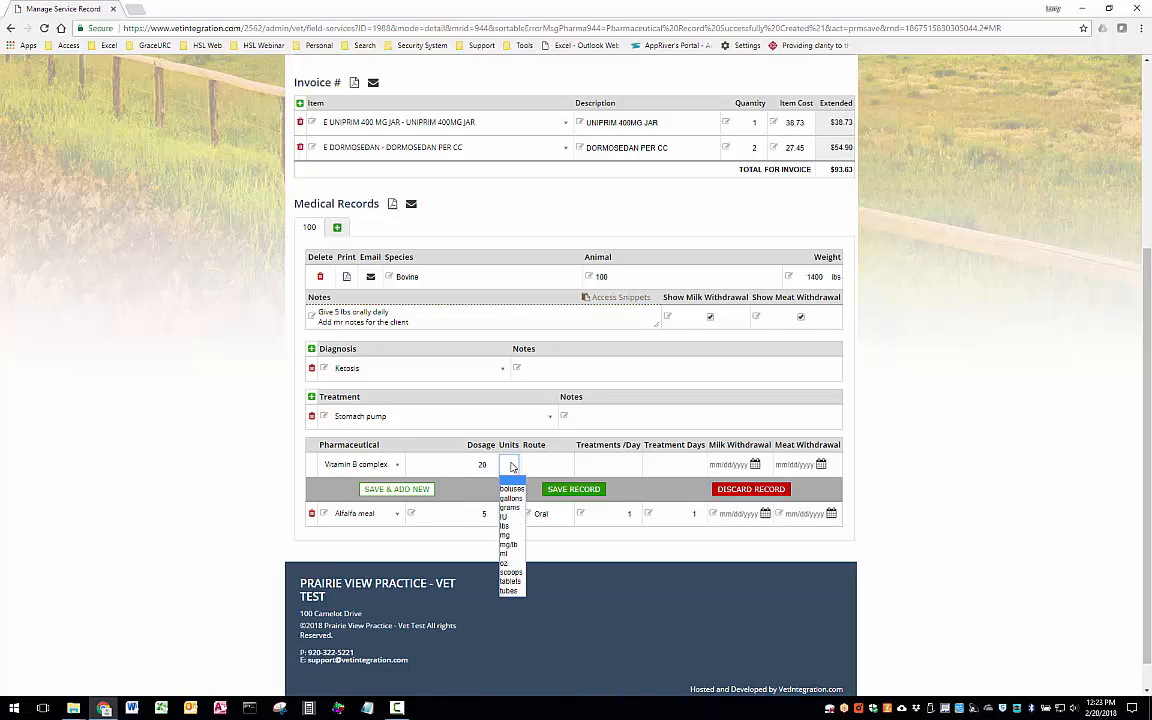
click(508, 553)
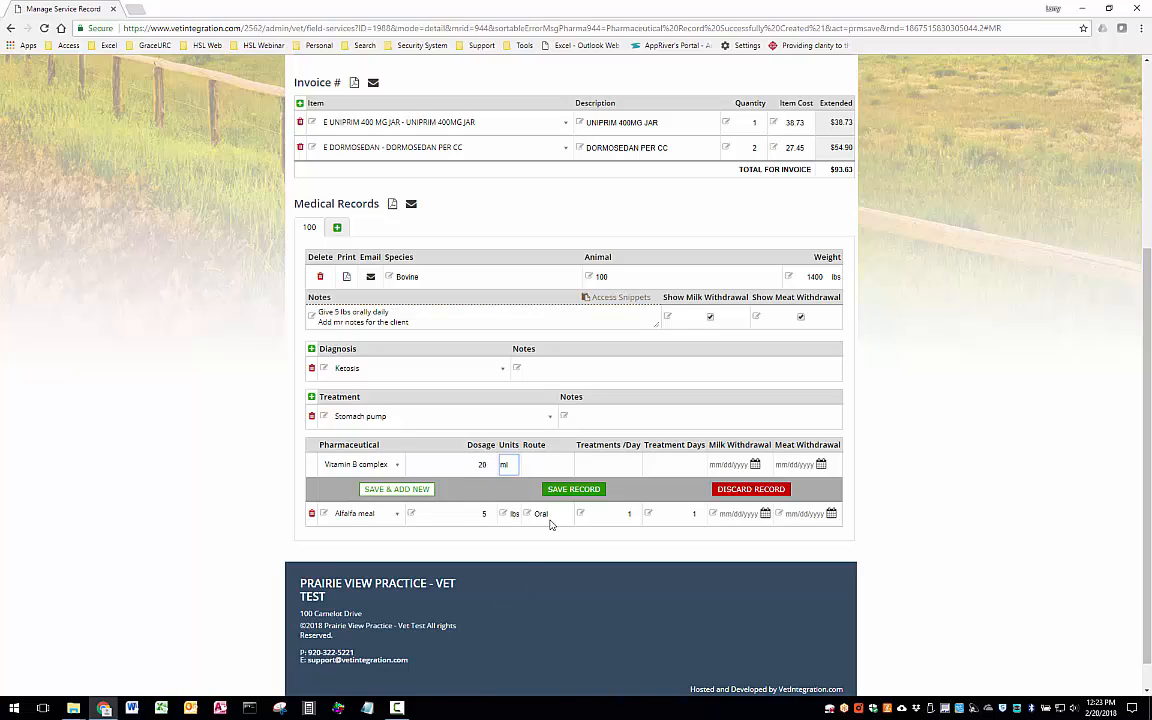
click(542, 466)
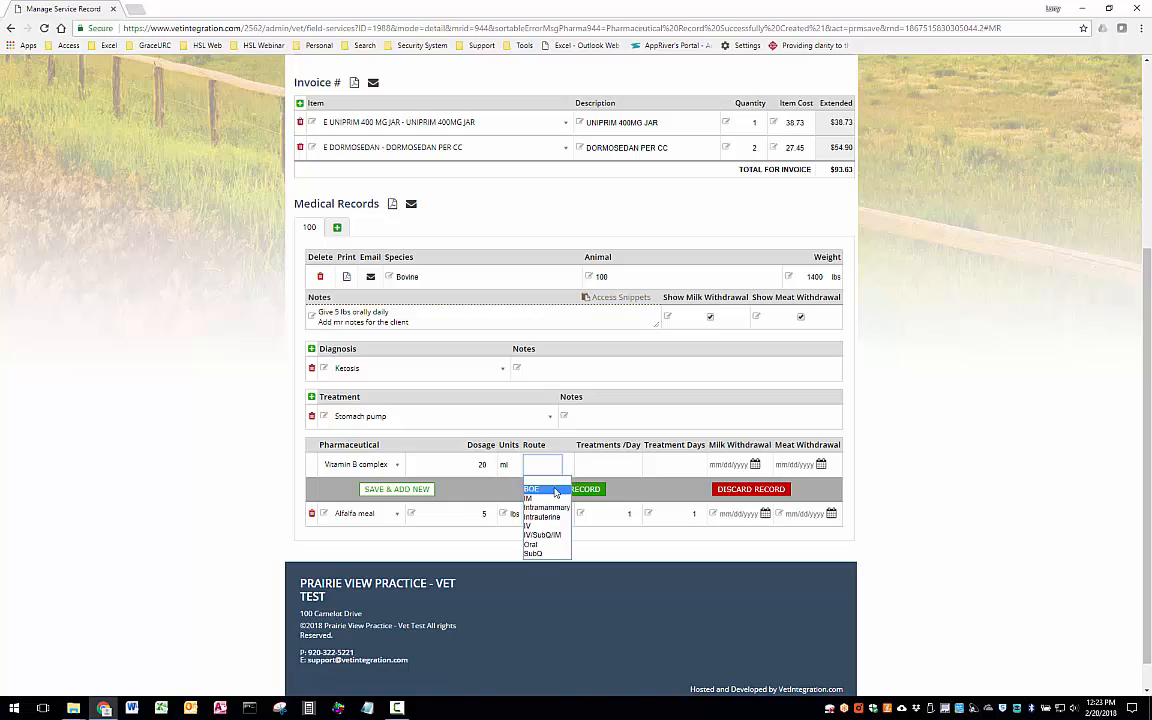
click(541, 526)
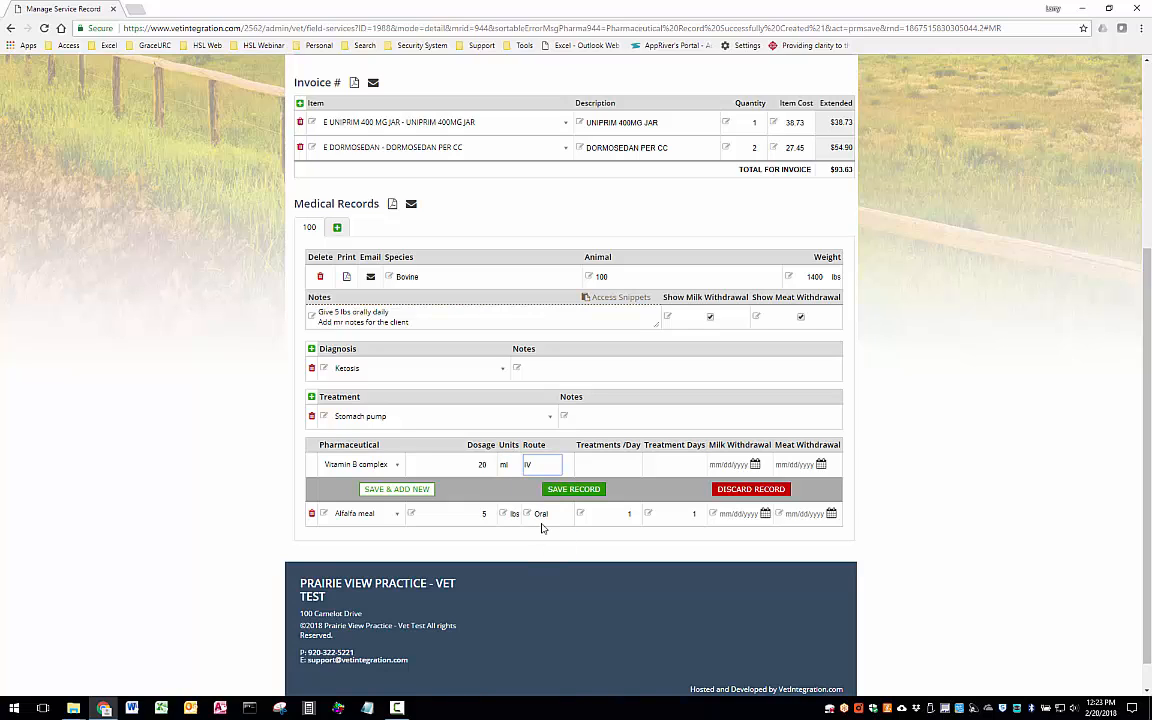
click(607, 466)
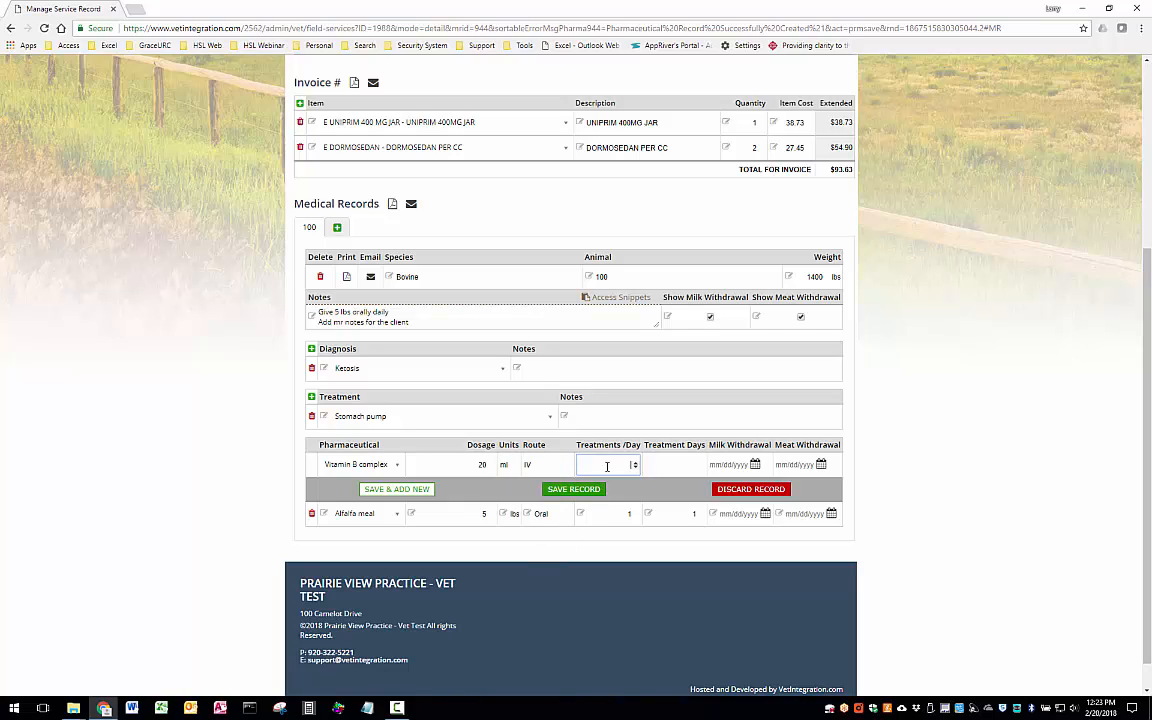
click(664, 464)
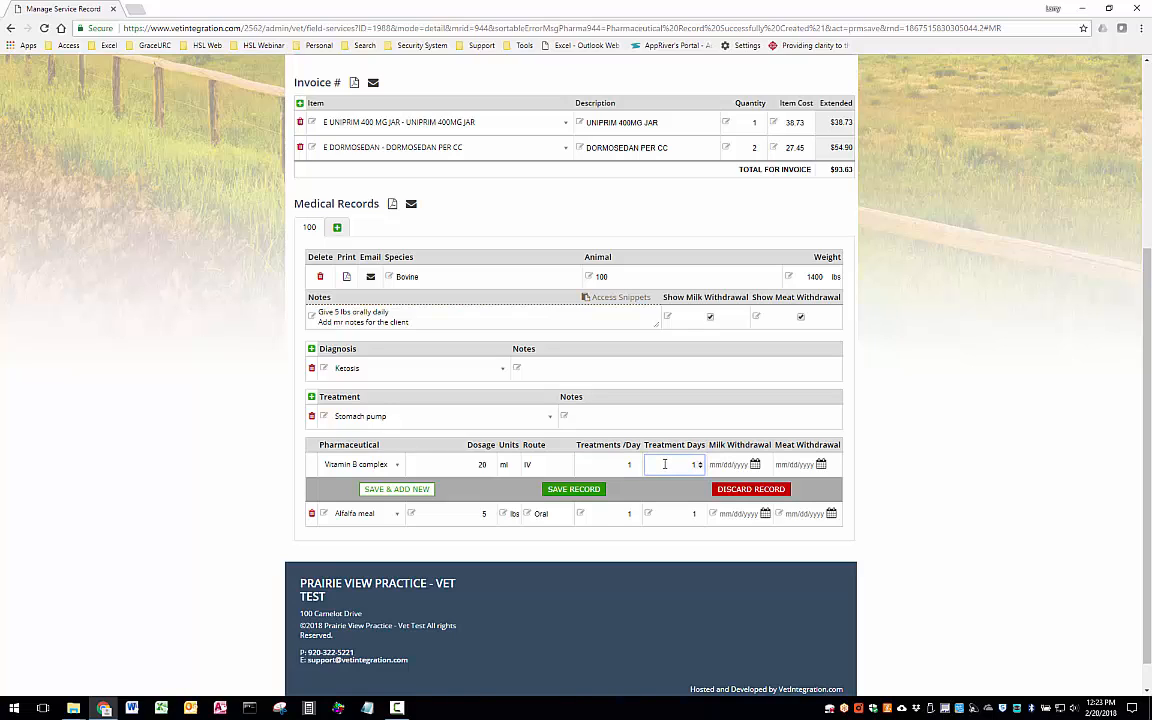
click(570, 489)
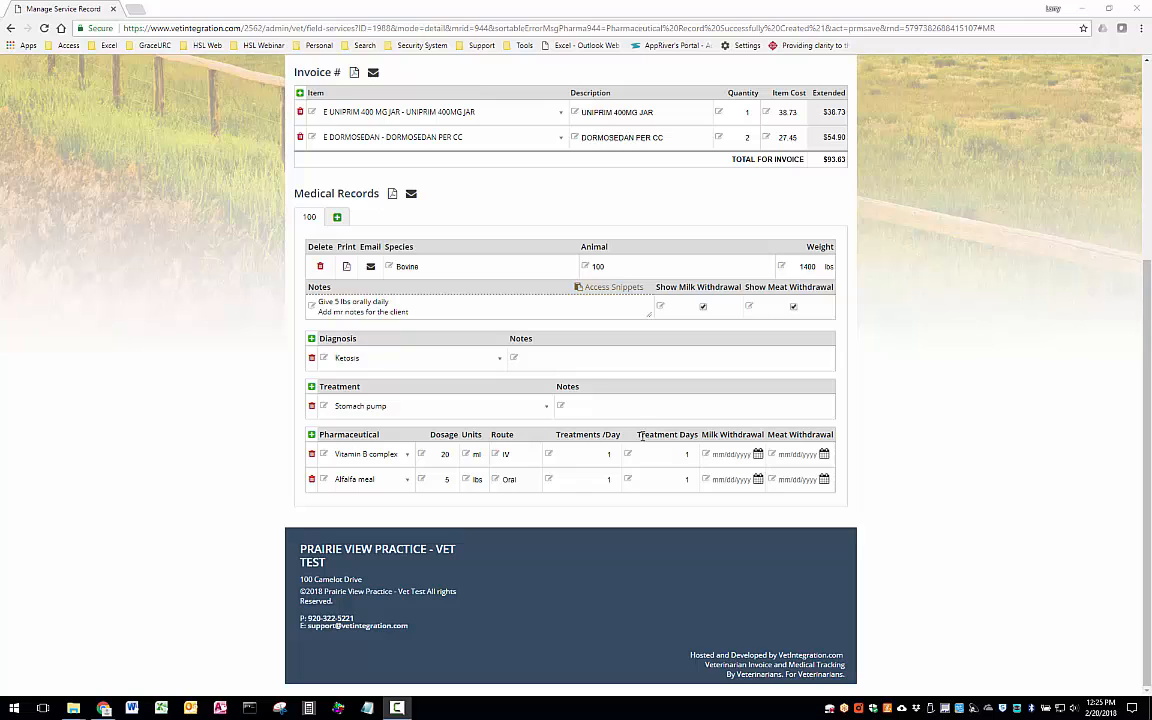
- Mark the service record as reviewed
scroll(210, 362, up, 2)
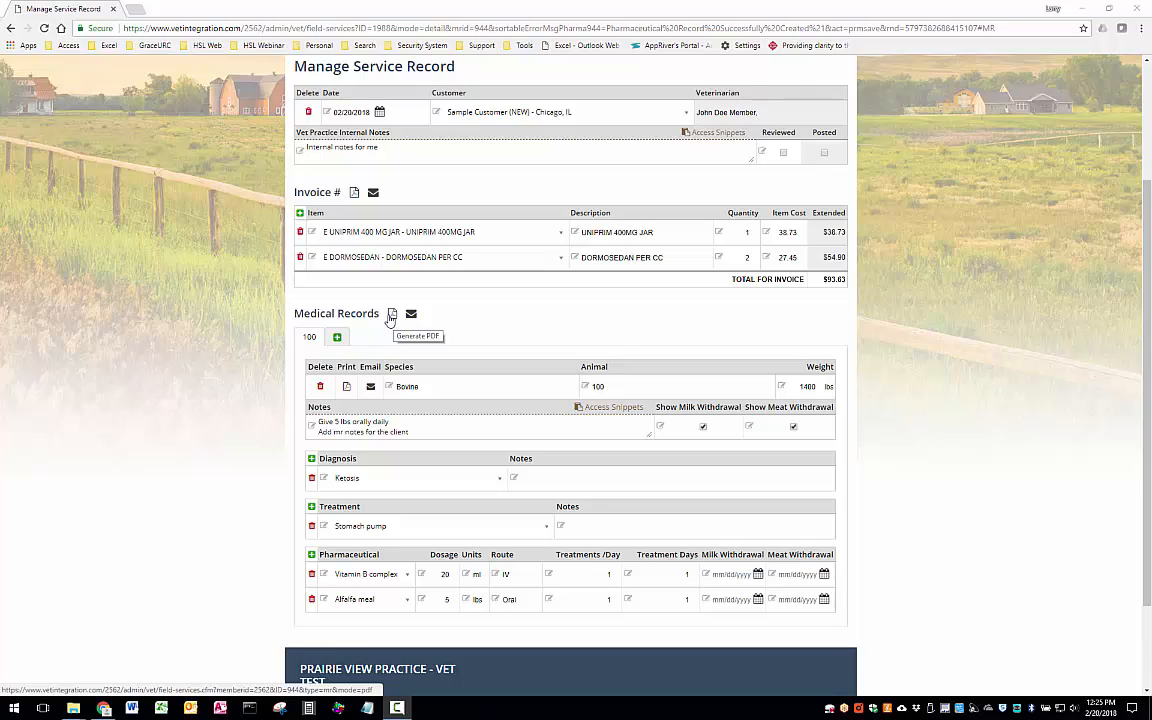
scroll(514, 327, up, 1)
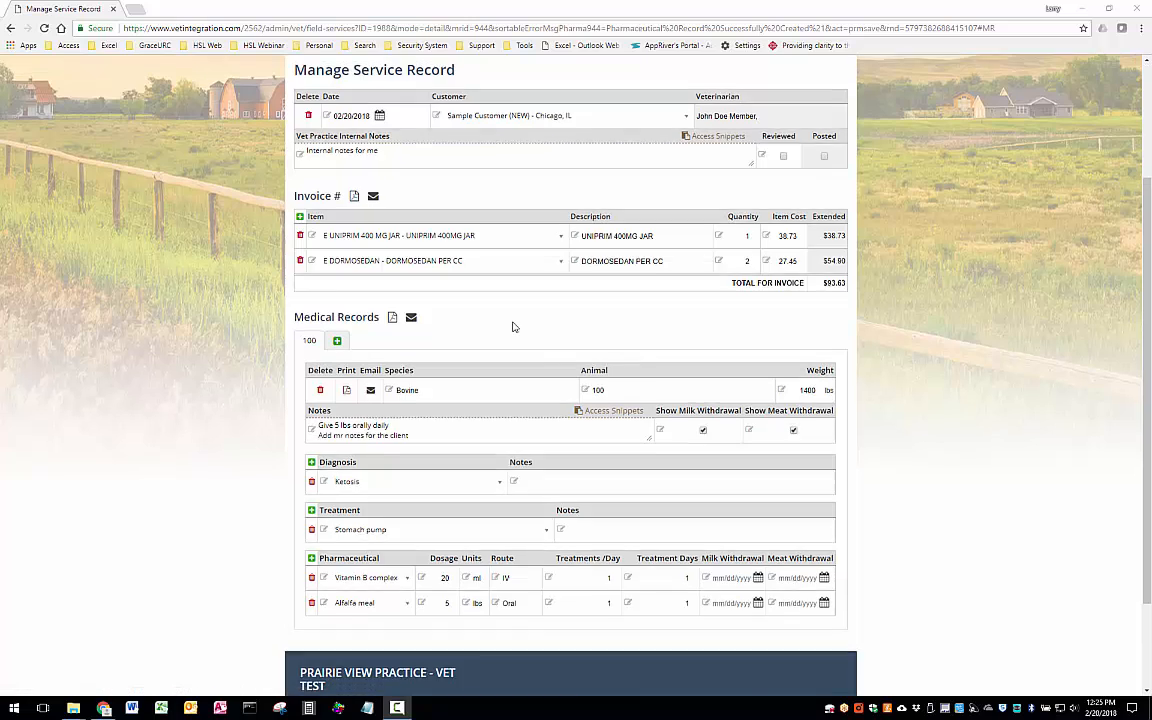
scroll(514, 327, up, 2)
click(783, 326)
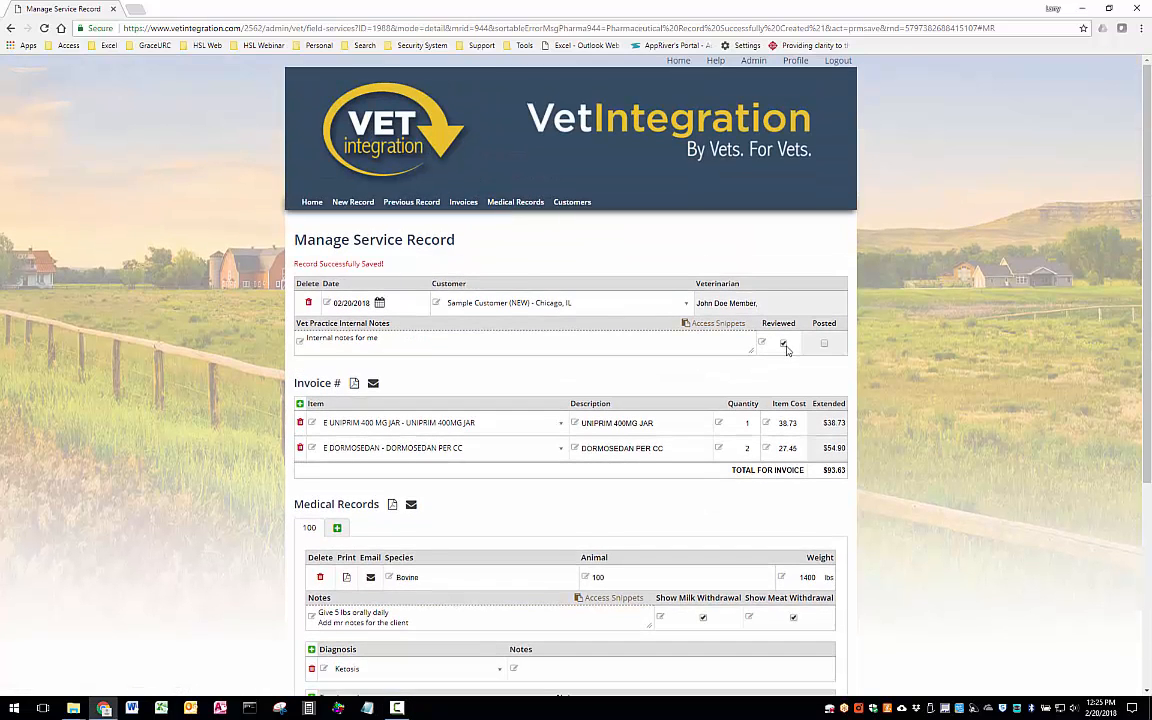
- Look up the medical record of animal 200 in the medical records search, then return to the results
click(312, 202)
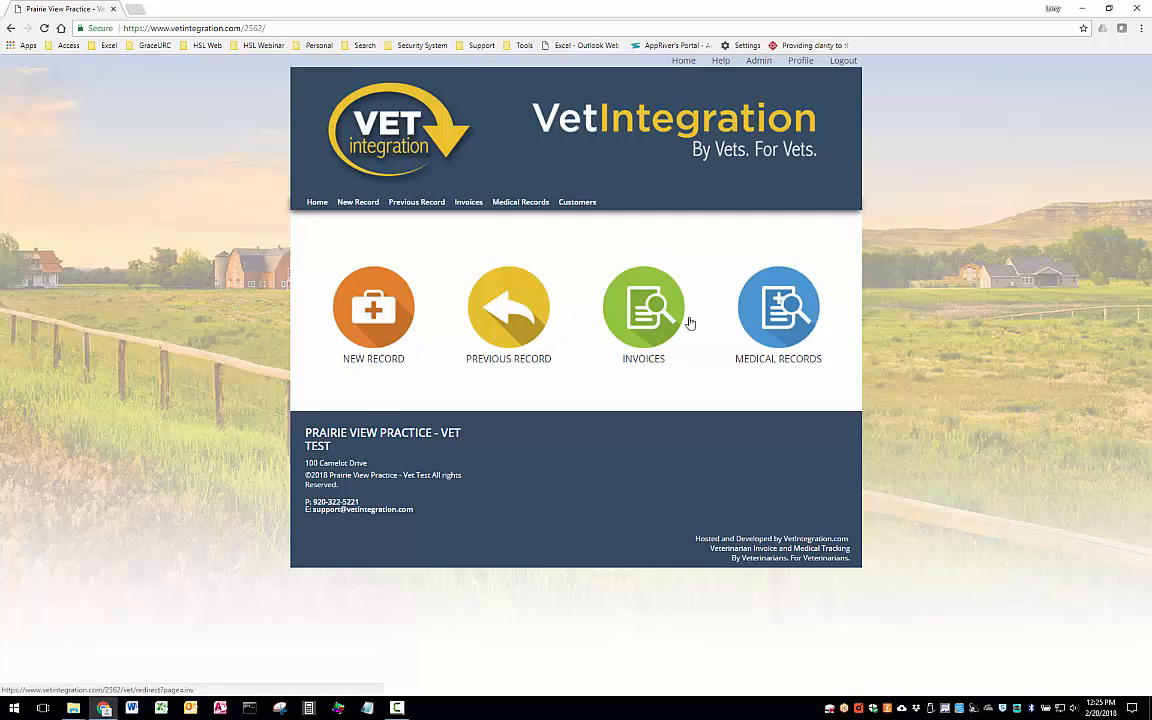
click(752, 292)
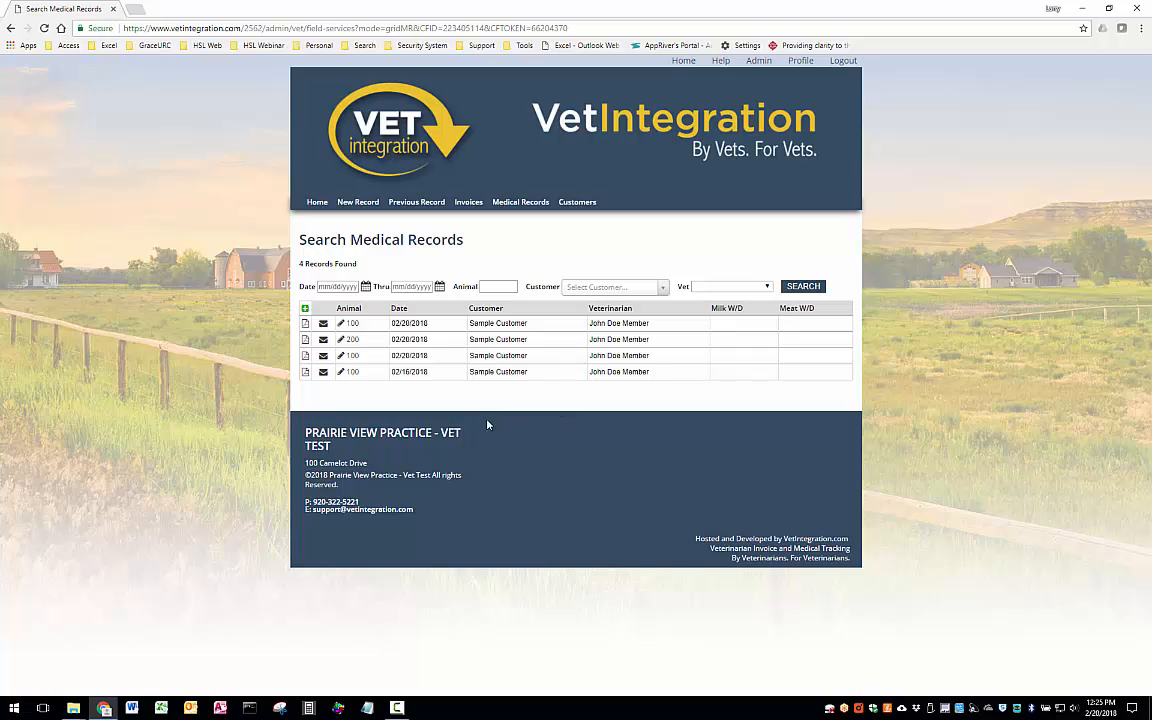
click(339, 340)
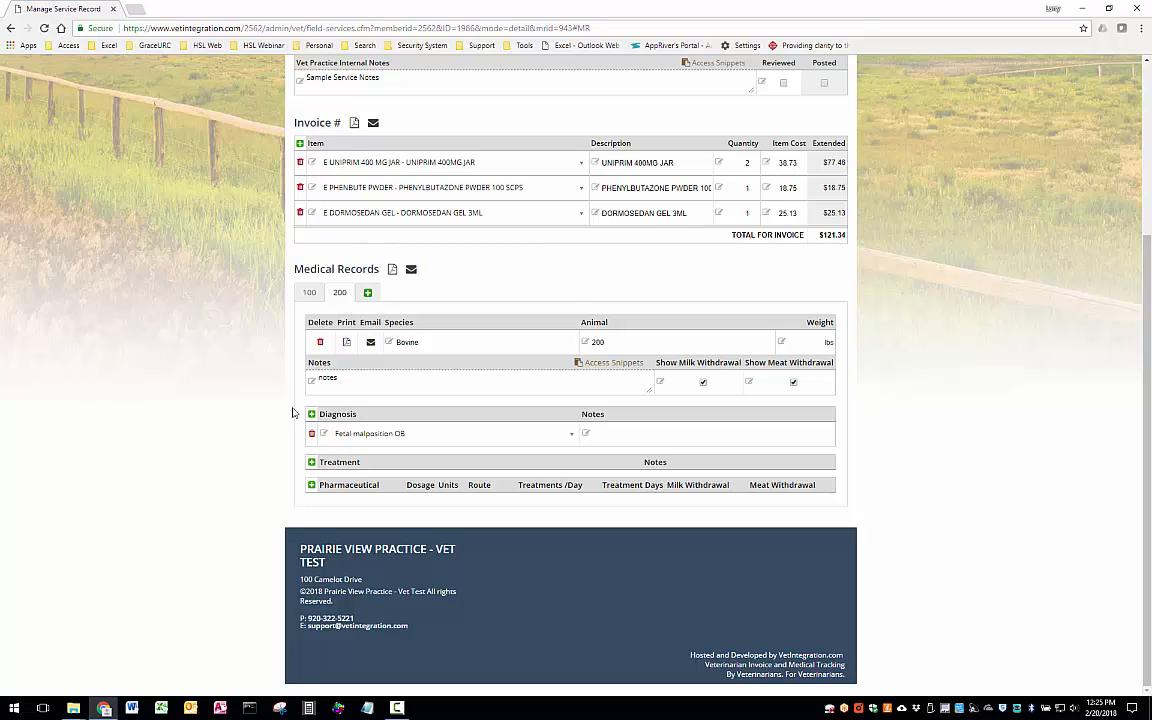
click(10, 28)
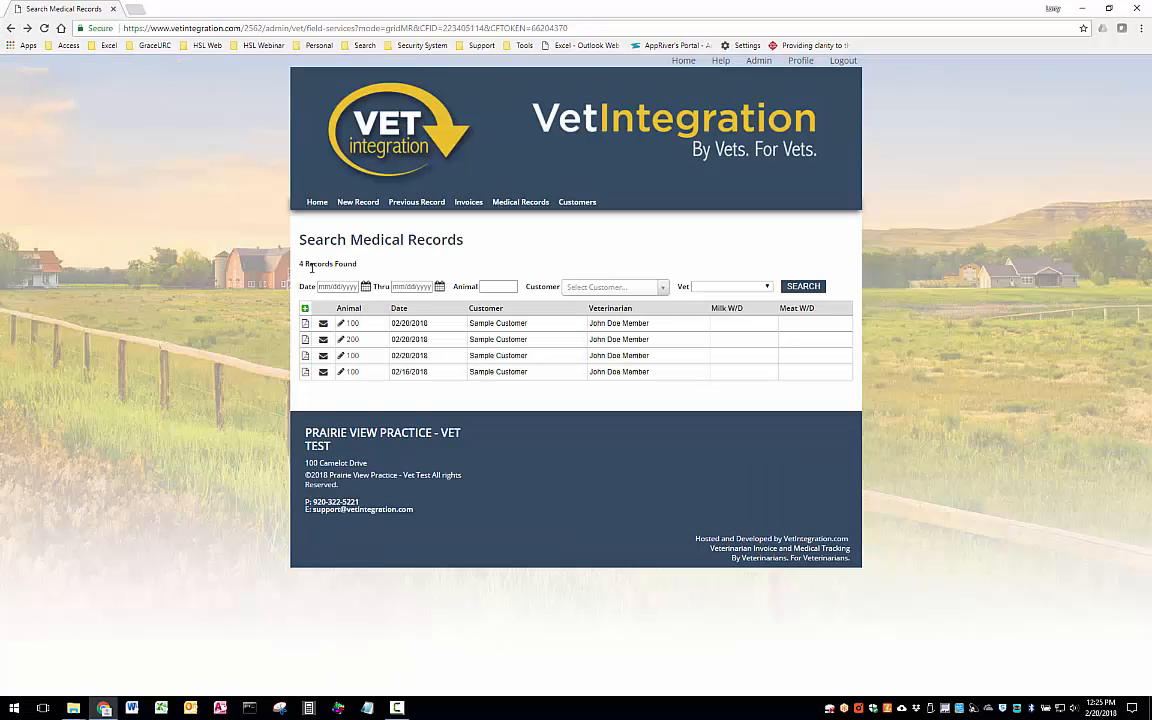
- Open the reviewed 02/20/2018 invoice from the invoice search and look through its service record
click(469, 202)
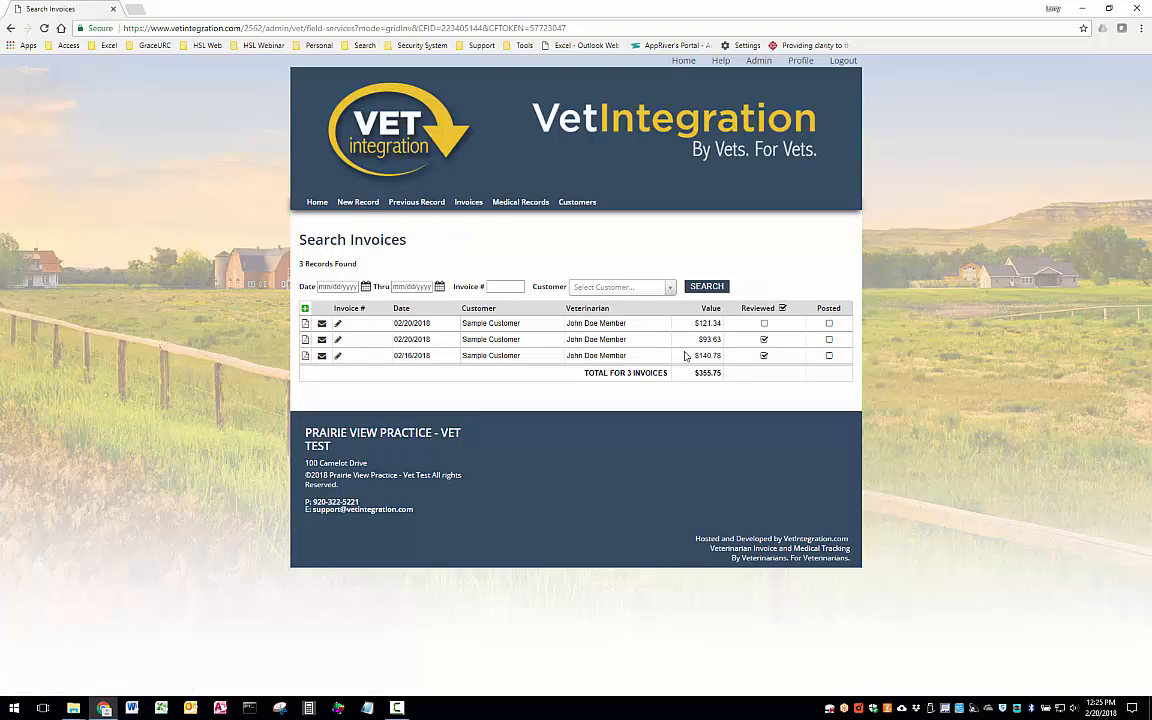
click(338, 340)
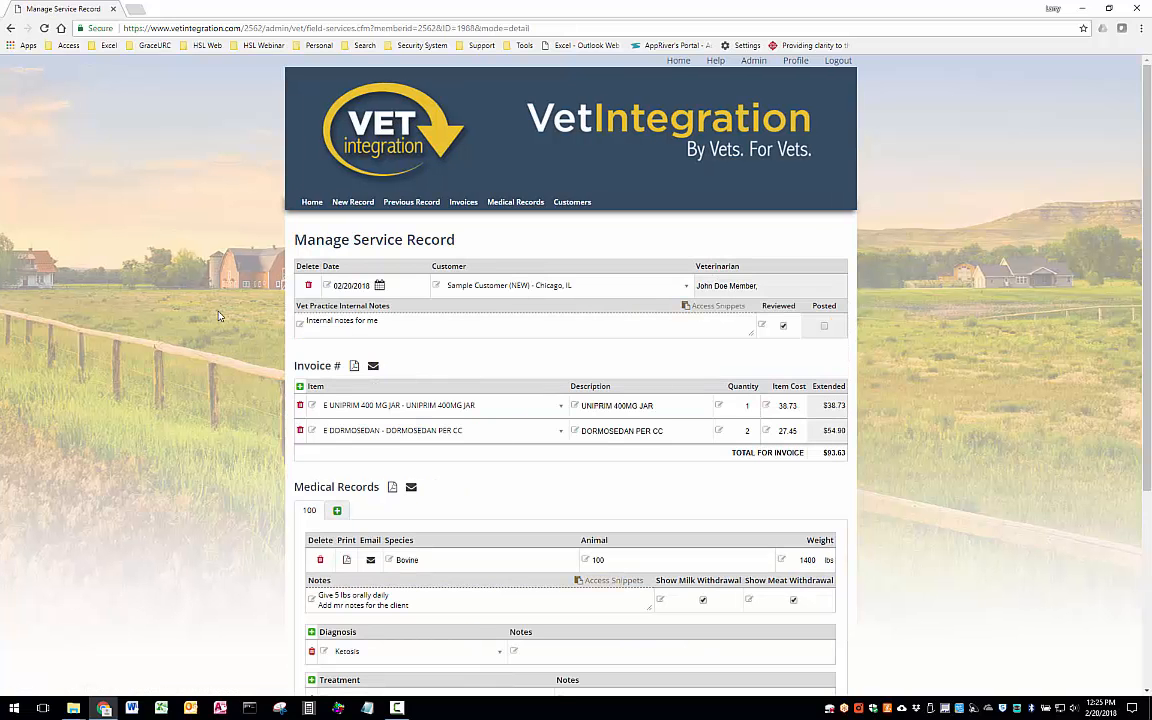
scroll(219, 319, down, 4)
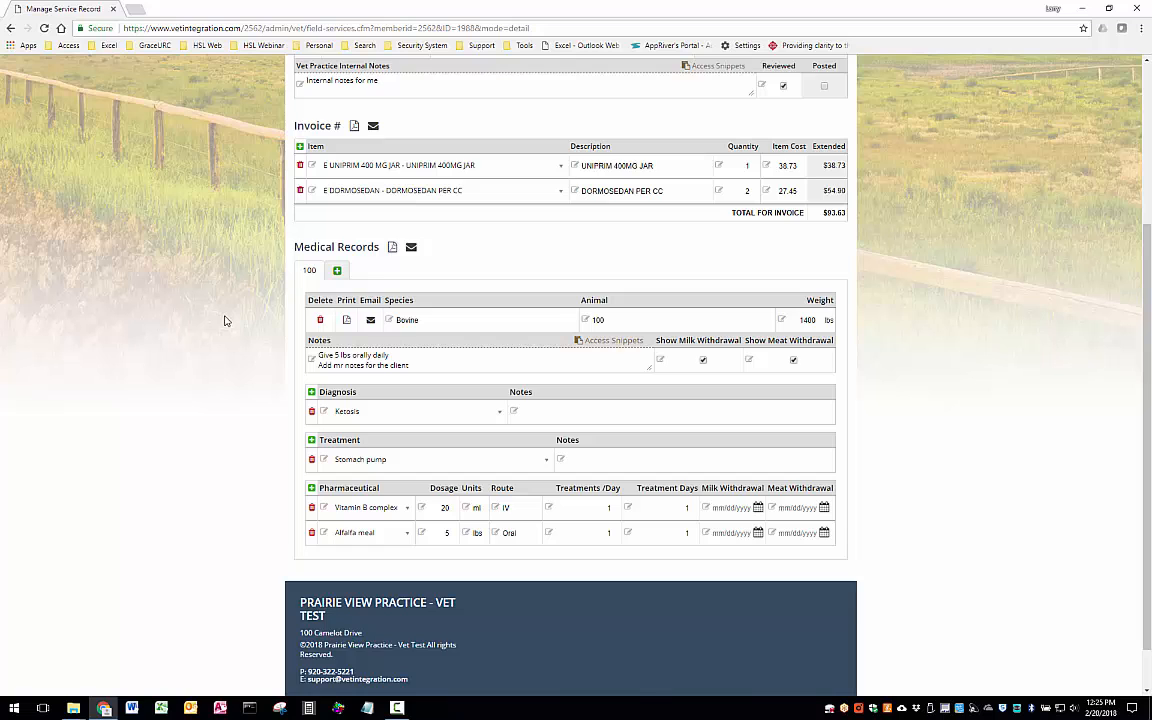
scroll(224, 320, up, 5)
- View the list of new customers and return to the home page
click(314, 201)
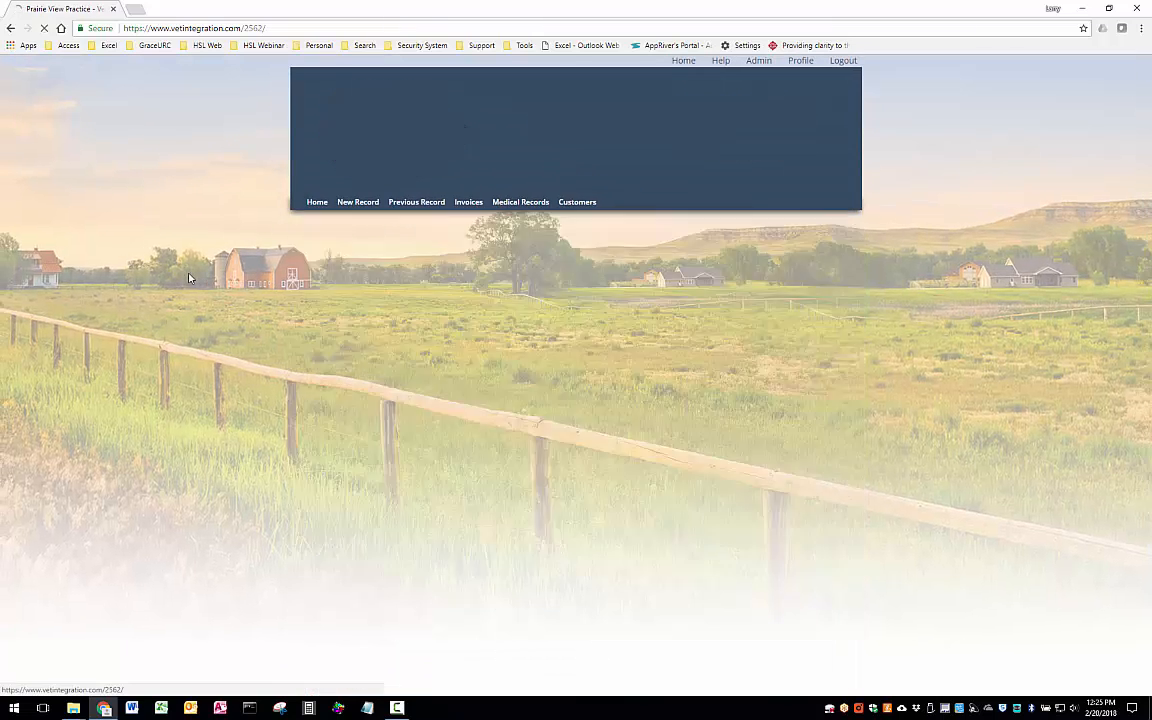
click(575, 204)
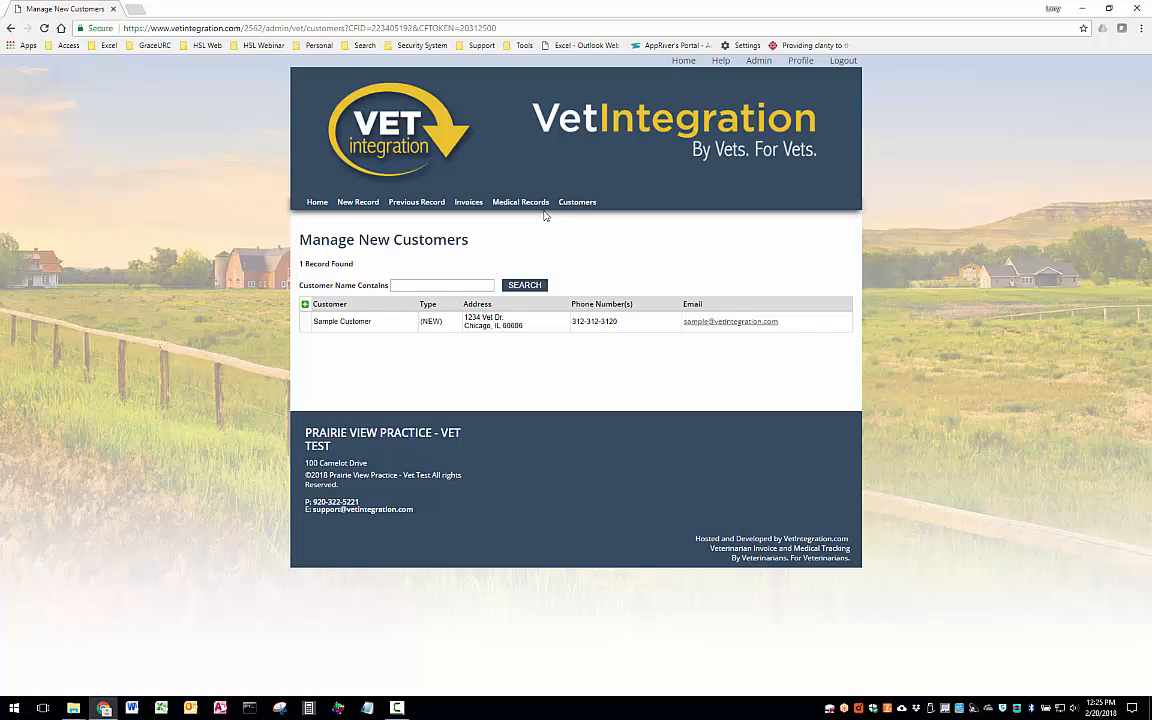
click(574, 202)
click(317, 202)
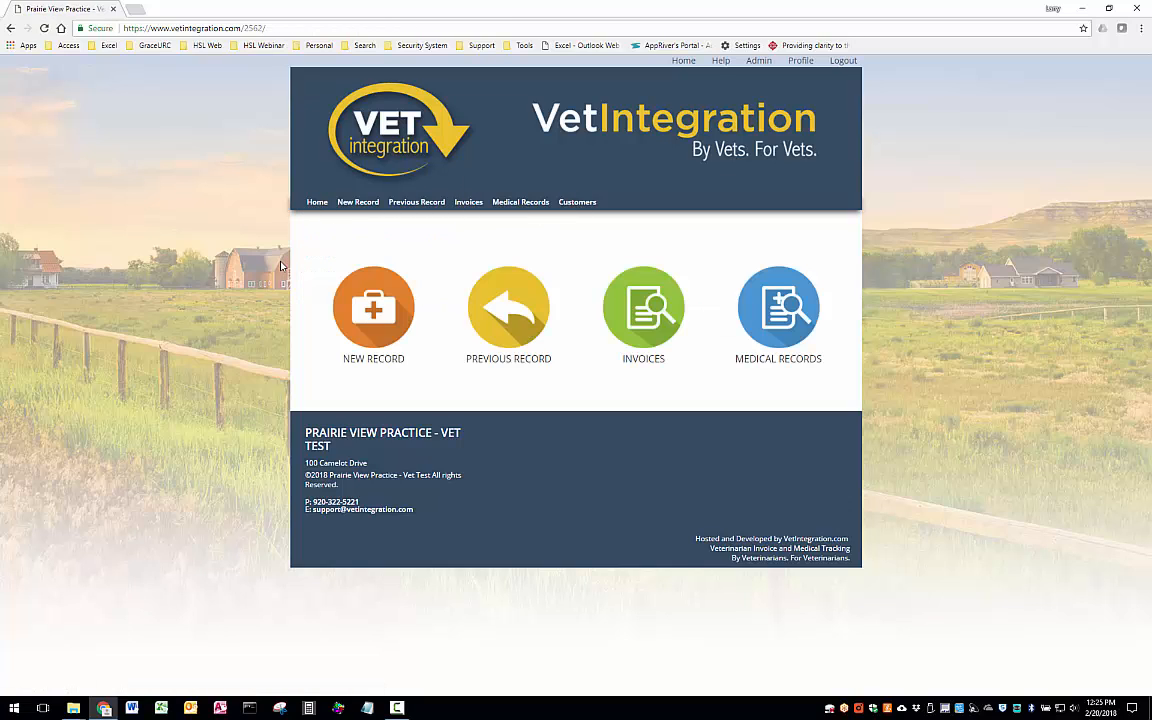